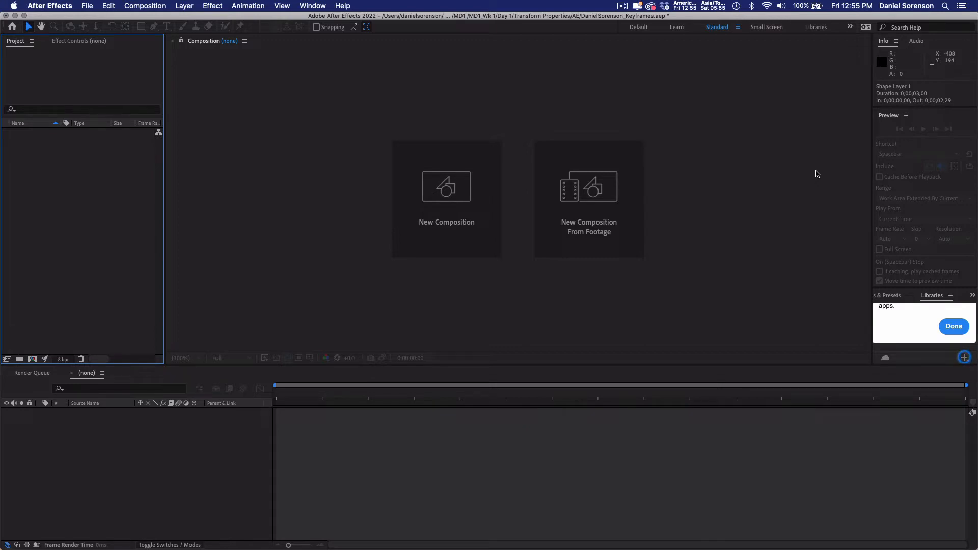
Create a new composition named Temporal with the HDTV 1080 29.97 preset and a 3-second duration
key(super+n)
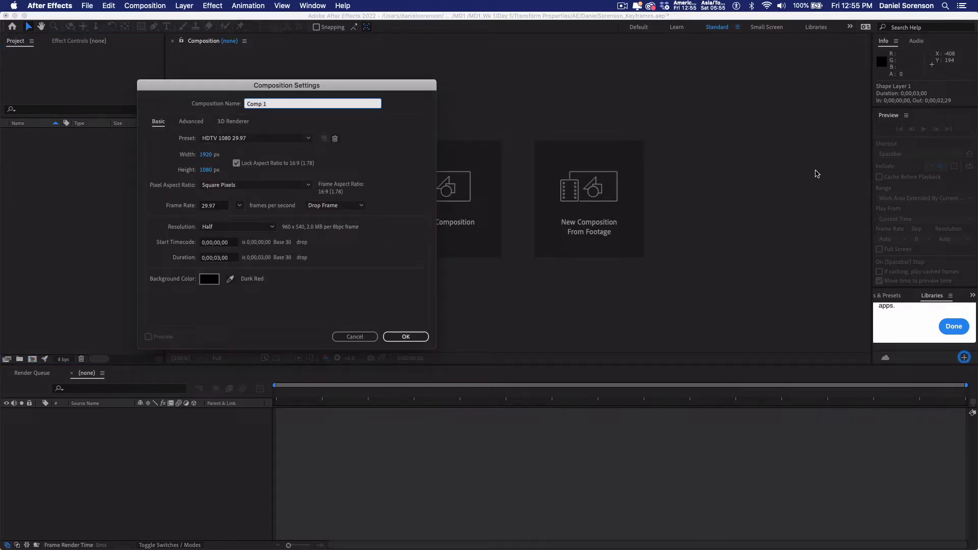
text(Temporal)
click(402, 338)
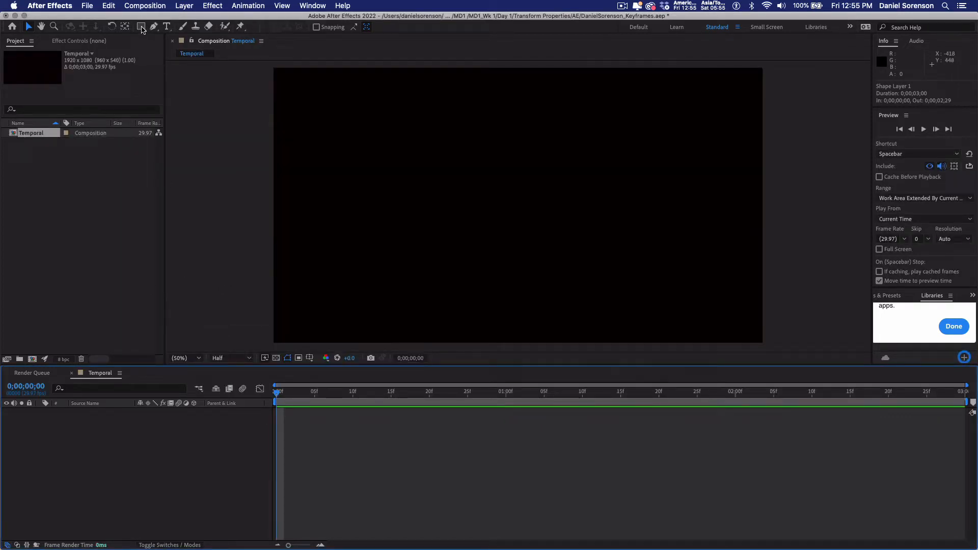
Show the title/action-safe guides and draw a white square of about 141 px outward from the composition's centre with the Rectangle tool
click(141, 27)
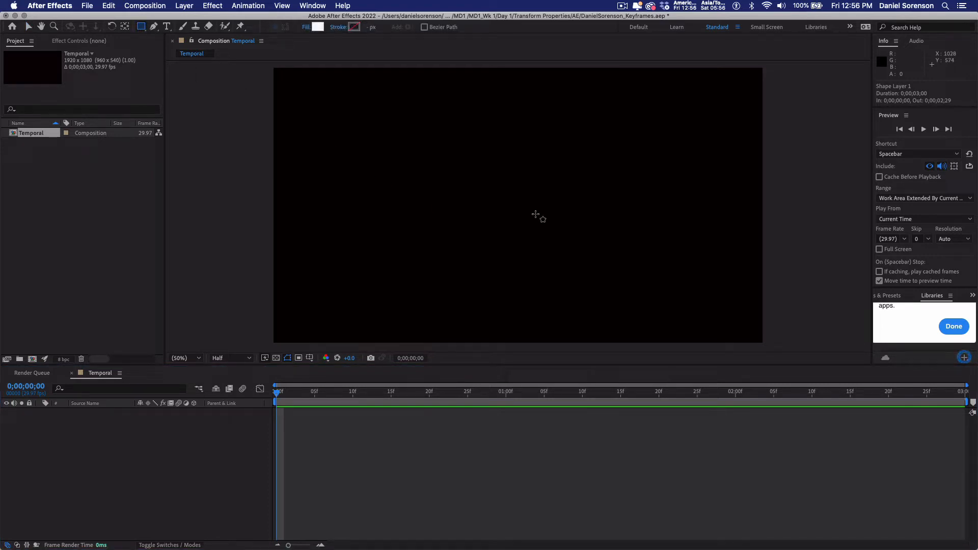
key(')
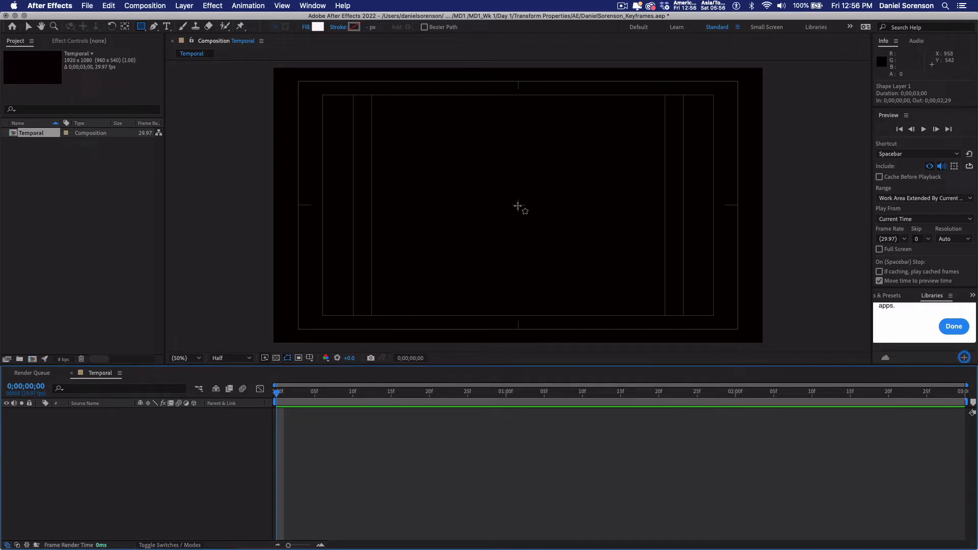
click(518, 205)
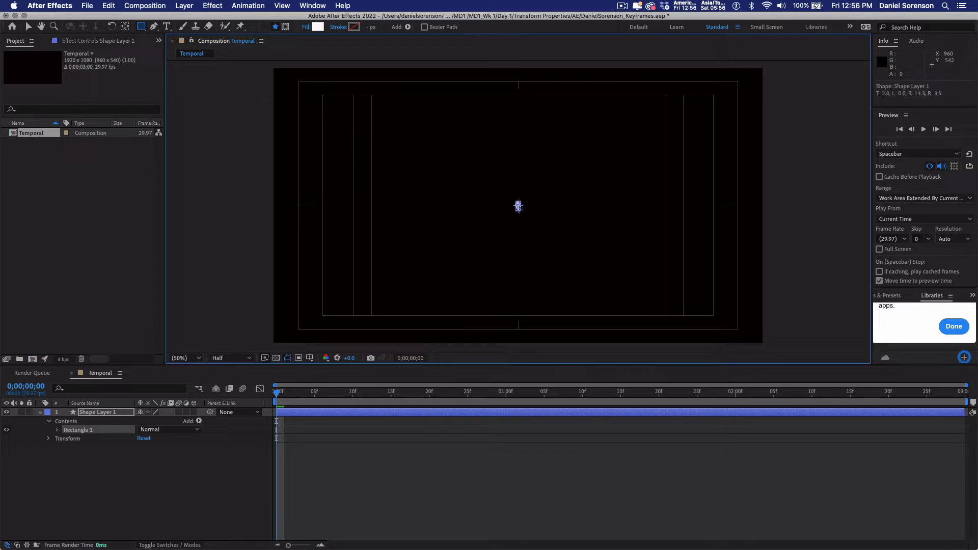
drag(519, 208, 527, 224)
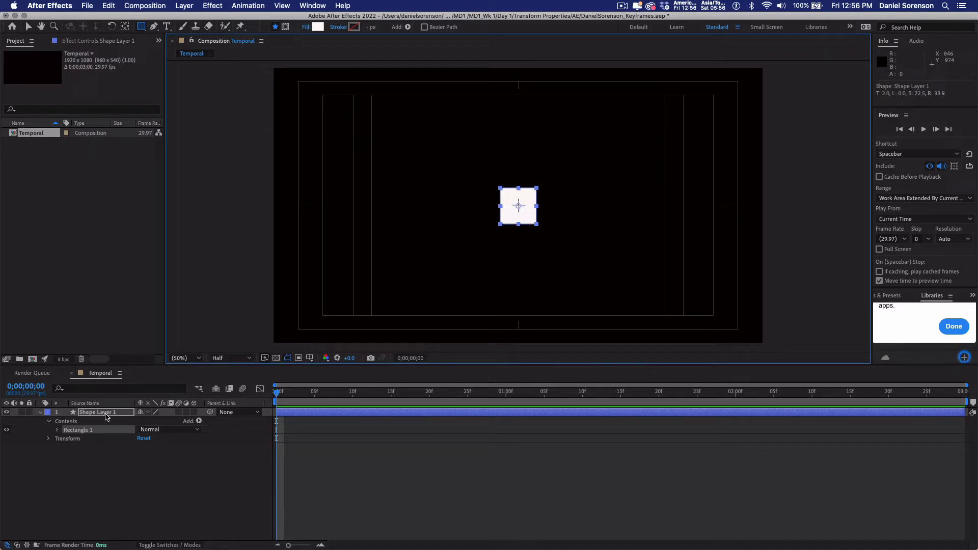
Set the rectangle path's size to 90 by 90 in the shape layer's contents
click(57, 430)
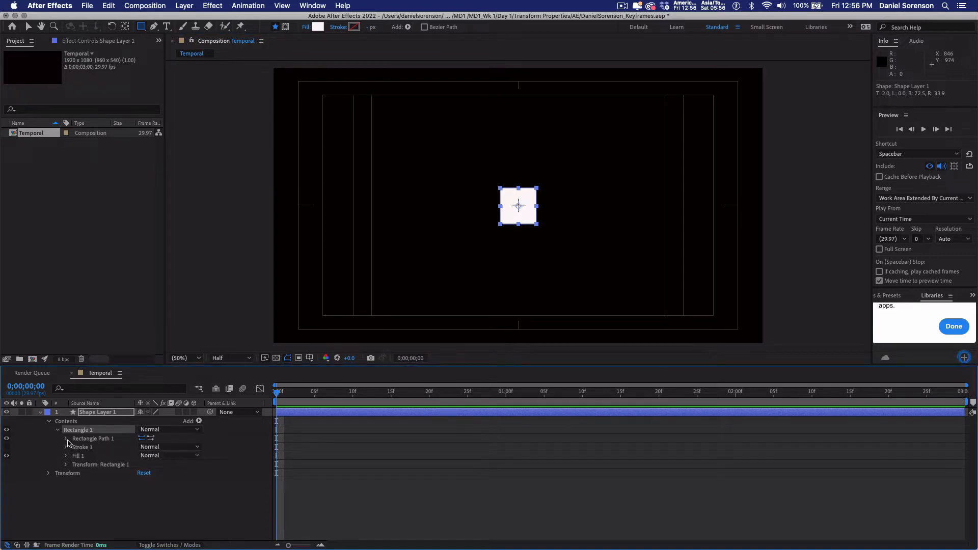
click(66, 439)
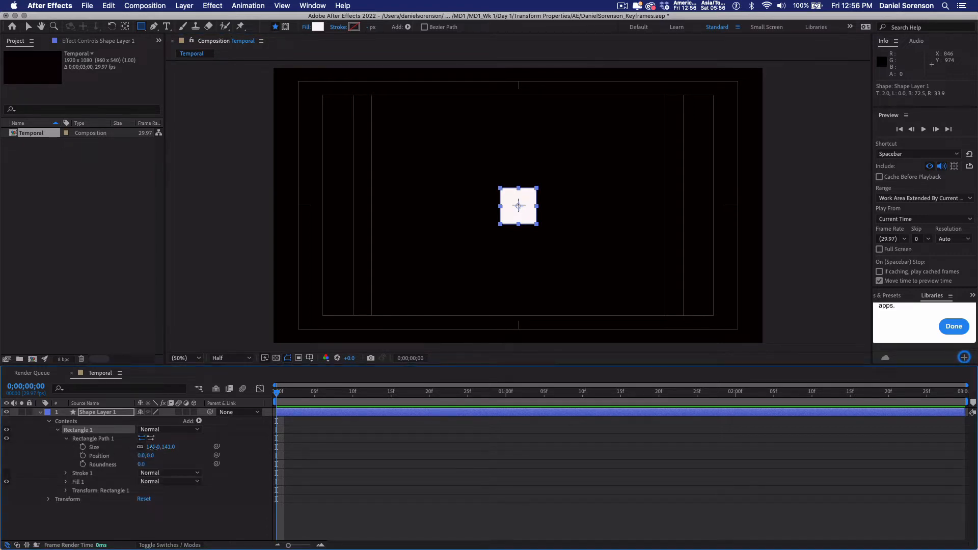
click(154, 448)
text(90)
click(193, 522)
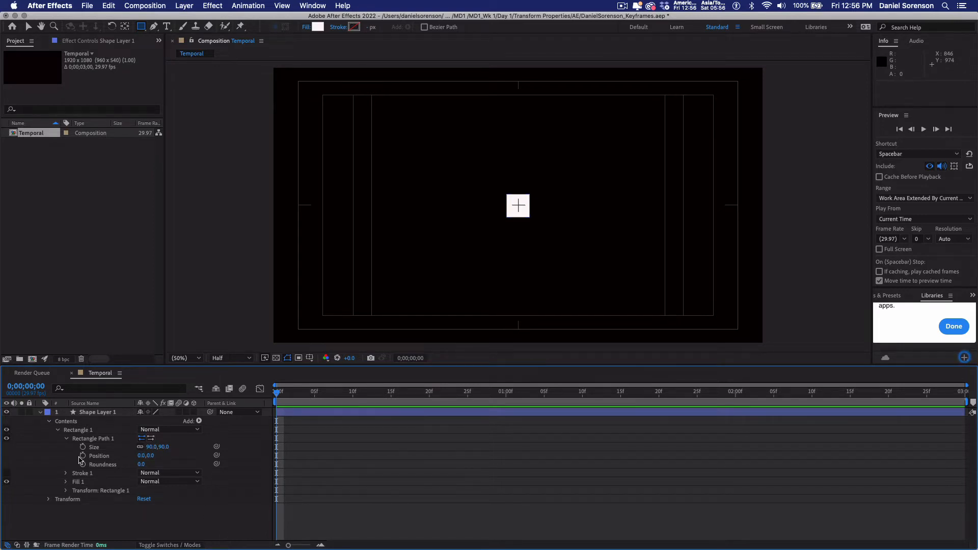
Change the square's fill colour to red, F80707, and collapse the shape layer's contents
click(58, 431)
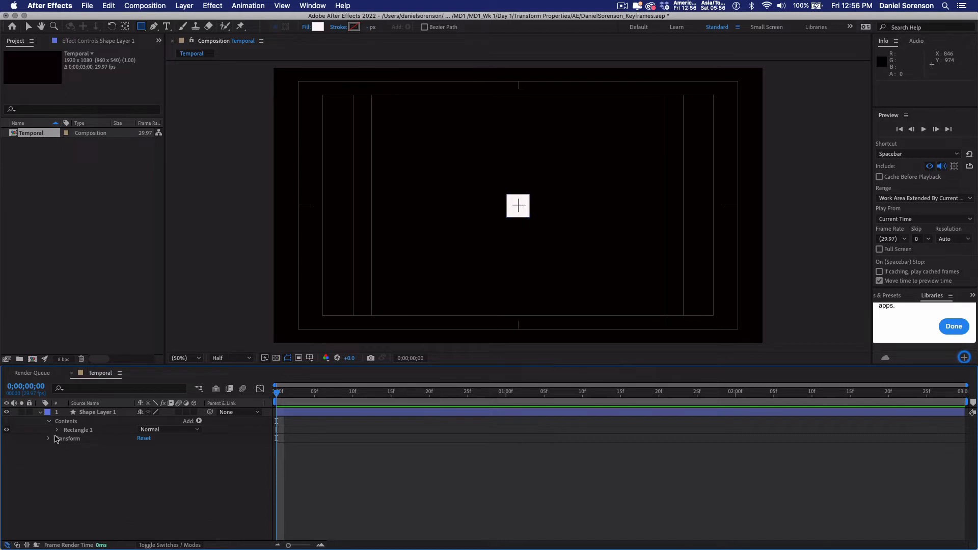
click(58, 430)
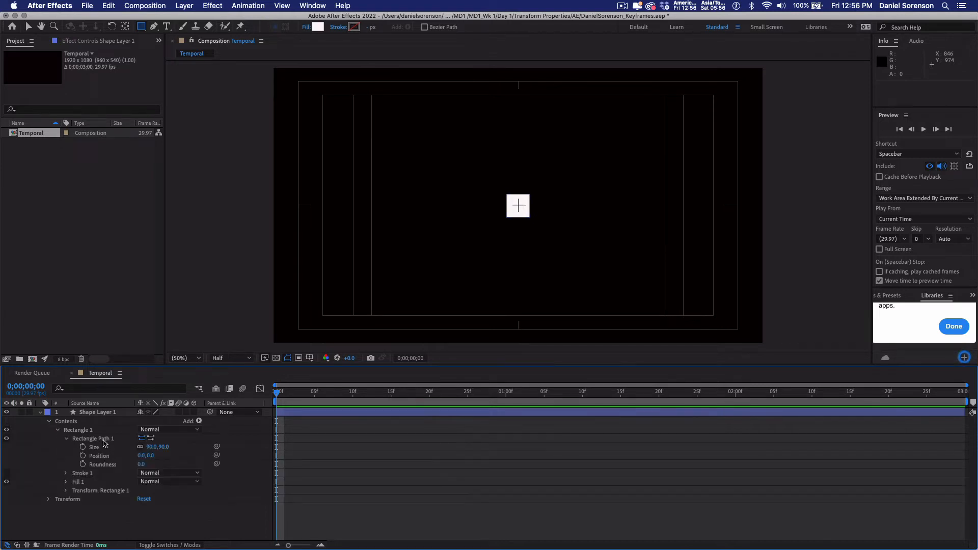
click(66, 439)
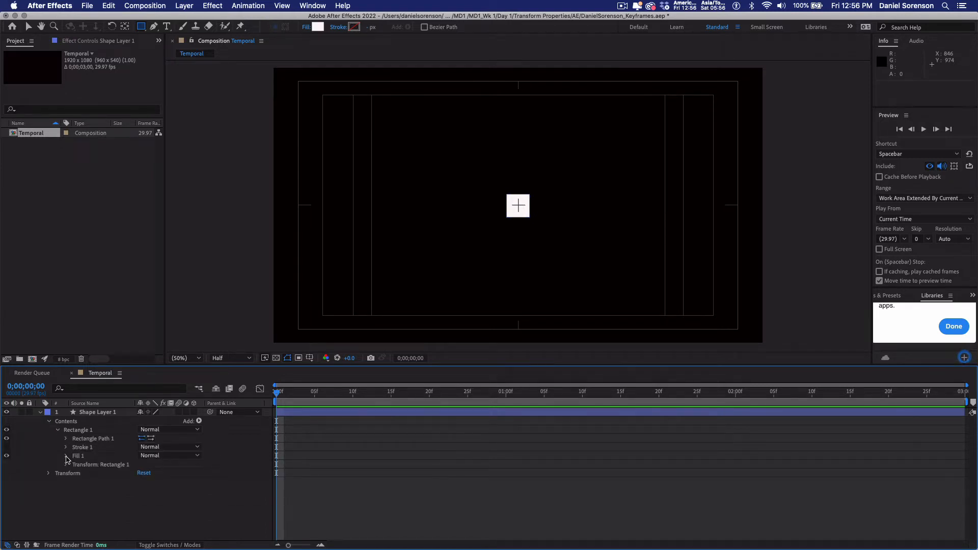
click(66, 456)
click(143, 482)
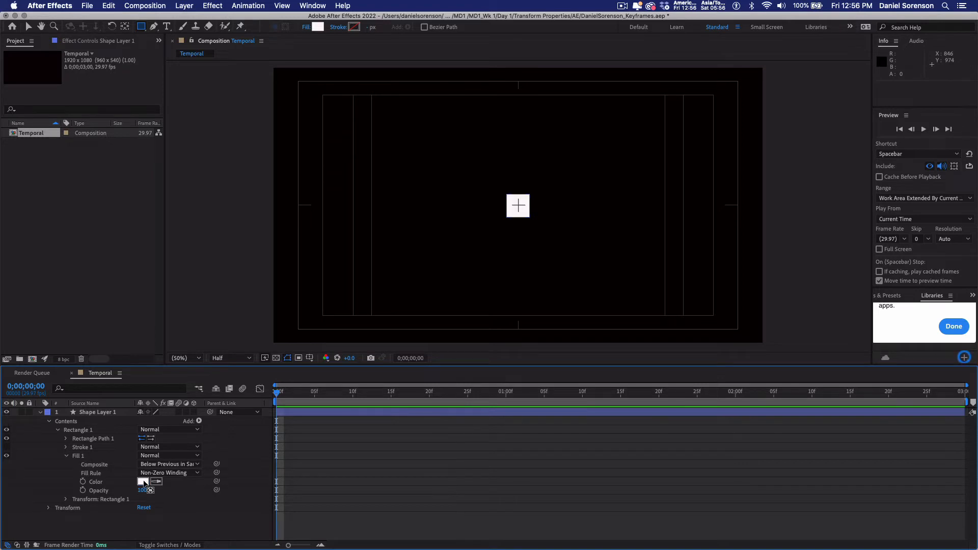
click(401, 205)
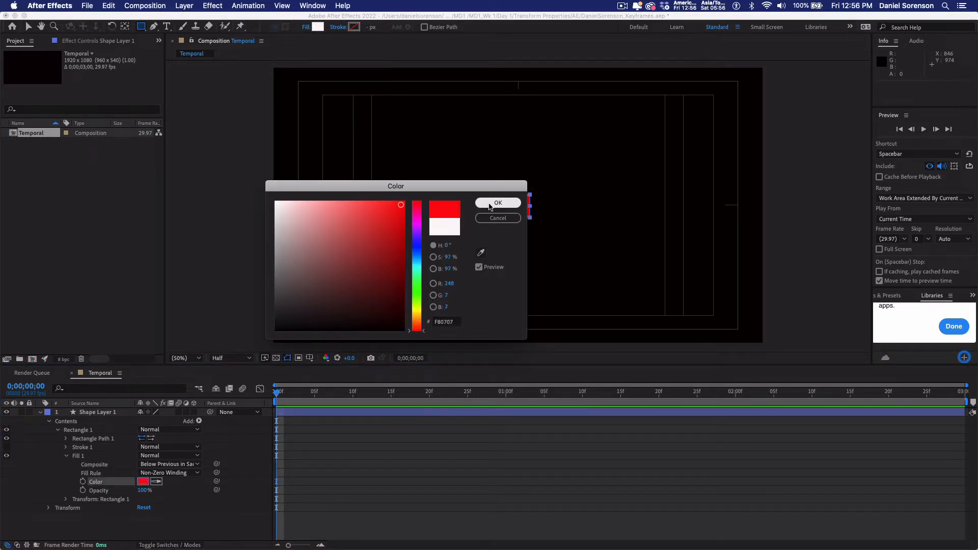
key(Return)
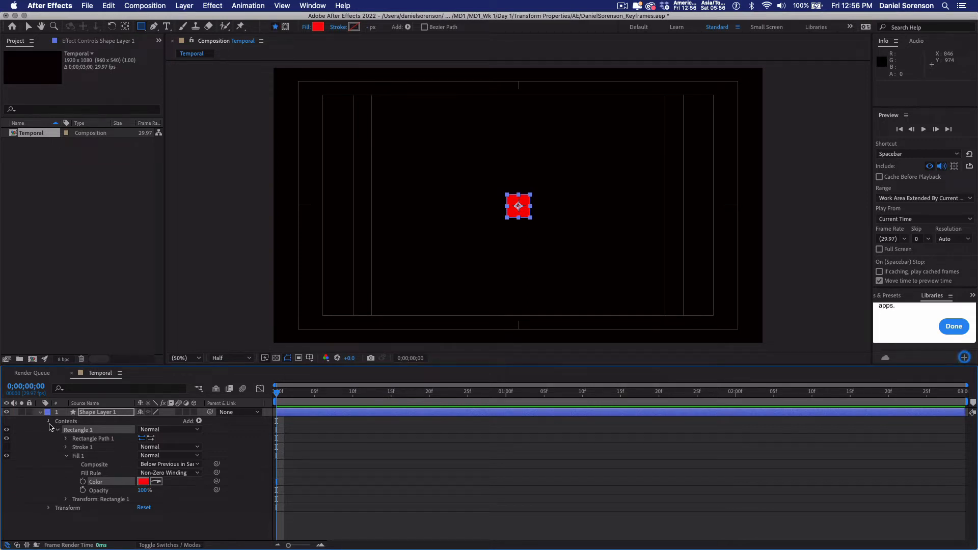
click(49, 422)
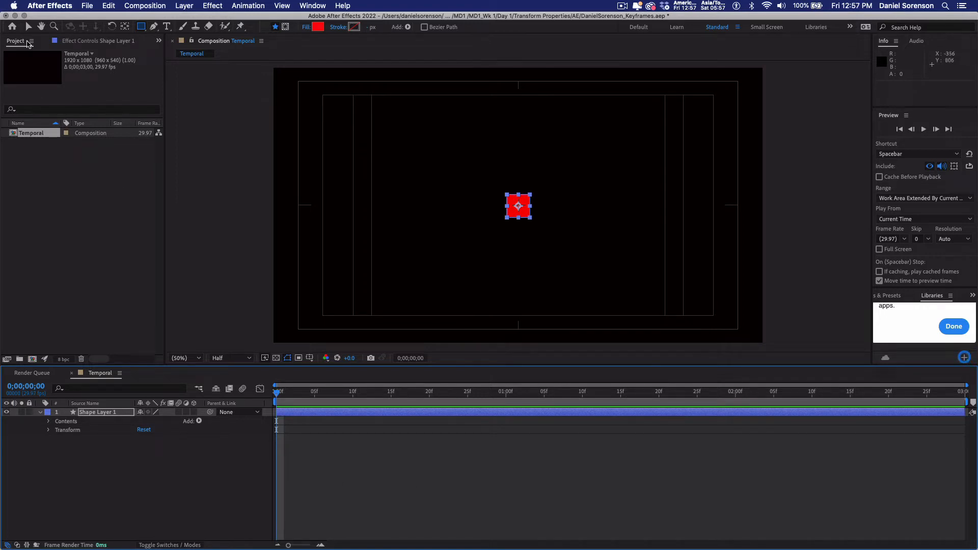
Move the red square into the upper-left corner of the action-safe area, at about 144, 98
click(445, 507)
key(v)
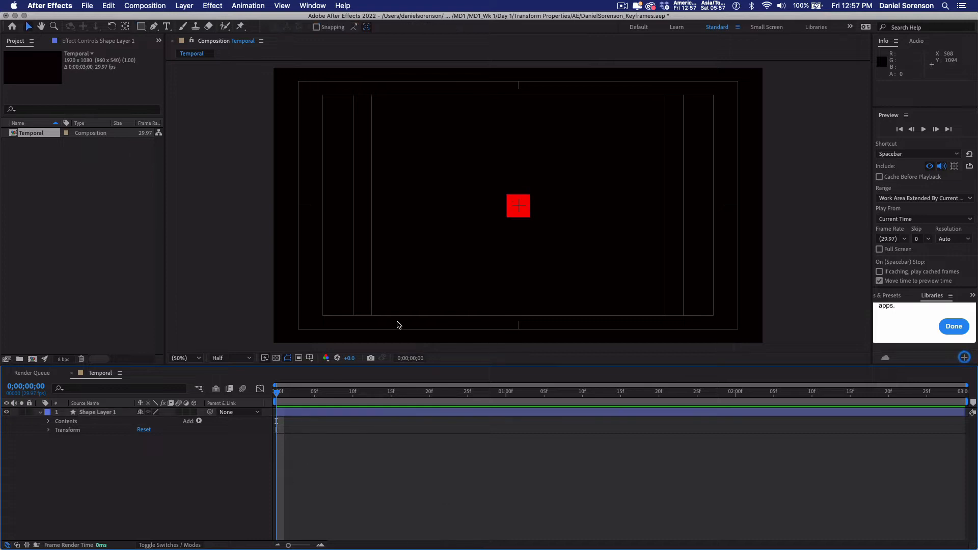
click(527, 204)
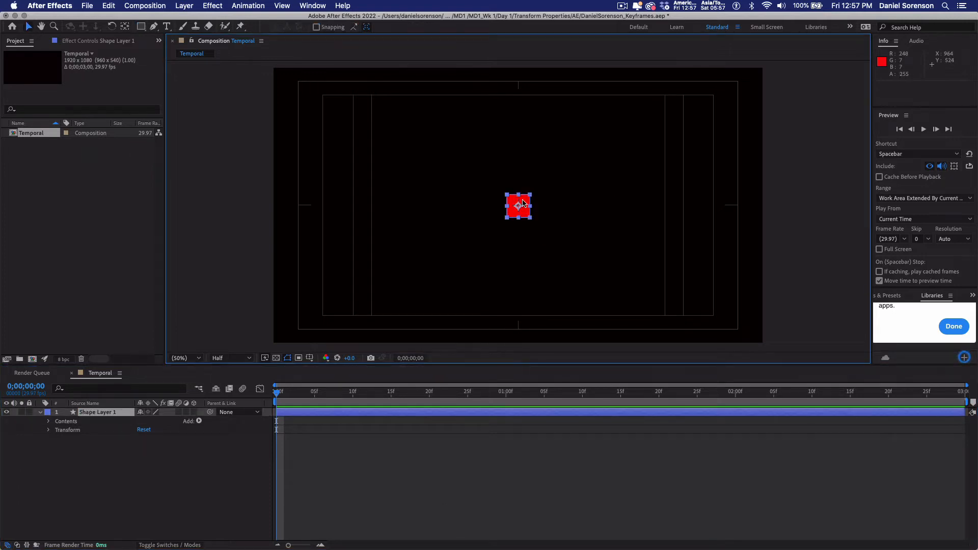
drag(525, 204, 317, 87)
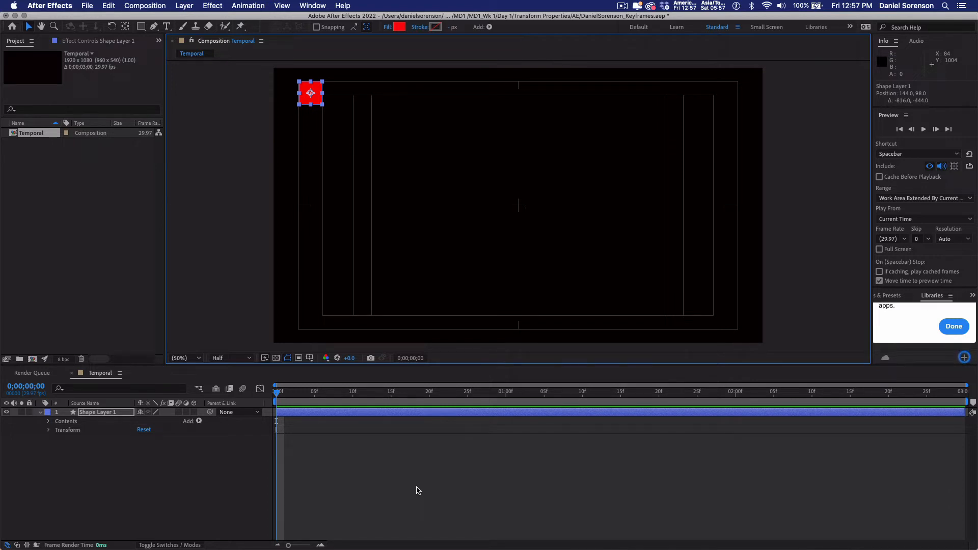
Set a starting Position keyframe for the square's layer at 0;00;00;10
key(shift+Page_Down)
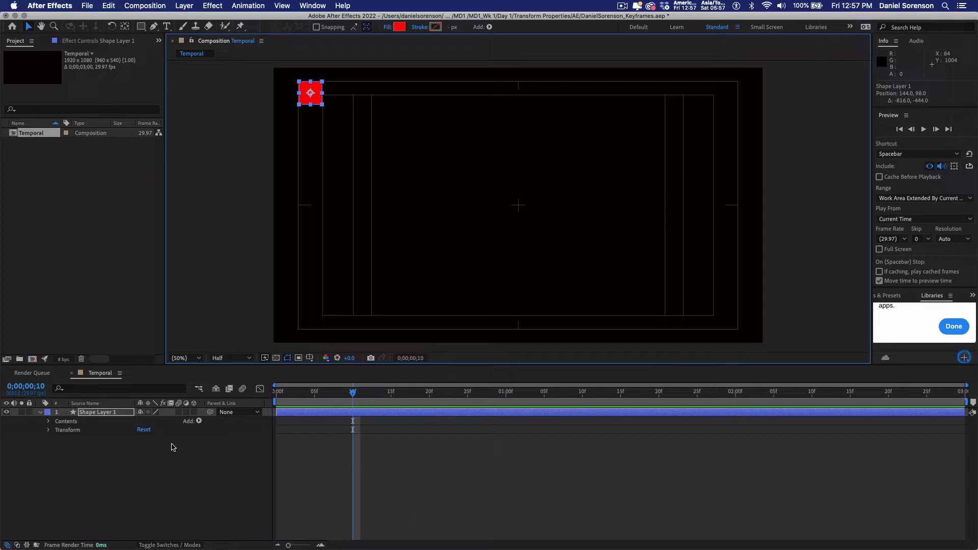
click(102, 414)
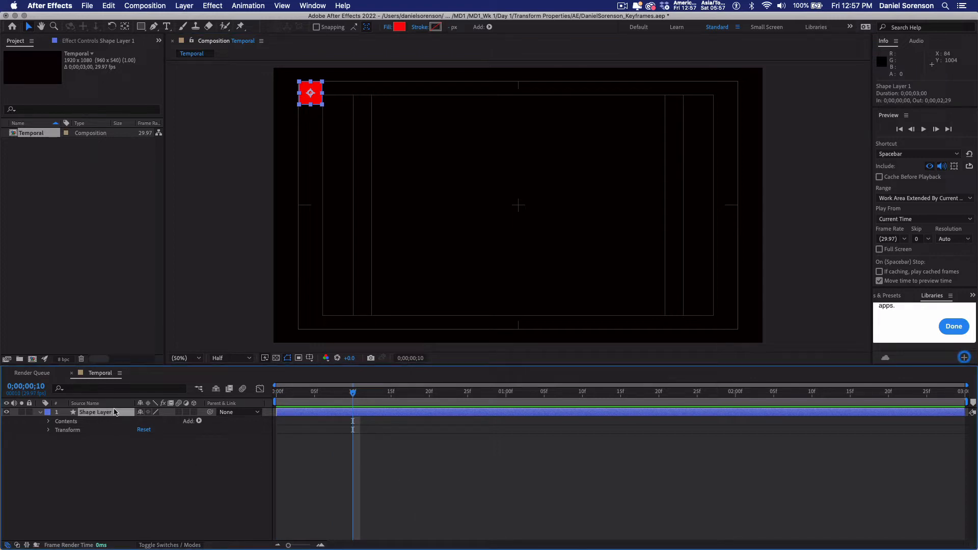
key(p)
click(65, 421)
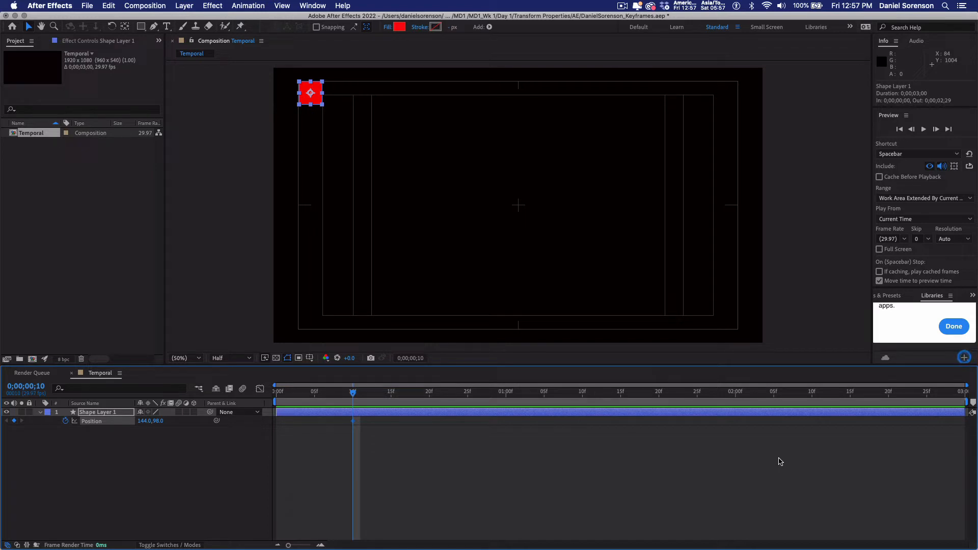
At 0;00;02;10, move the square horizontally to the upper-right action-safe corner, at about 1774, 98, and preview the animation
key(space)
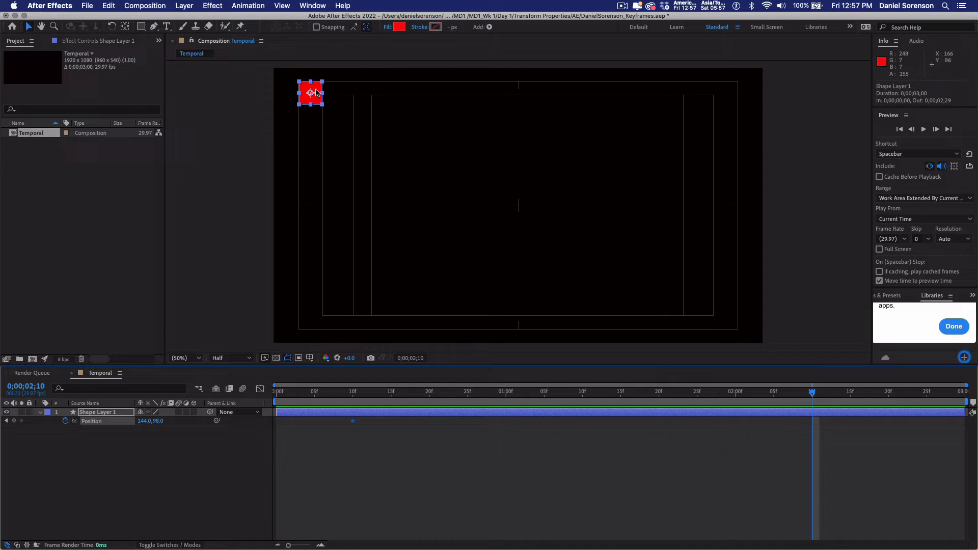
drag(316, 92, 732, 109)
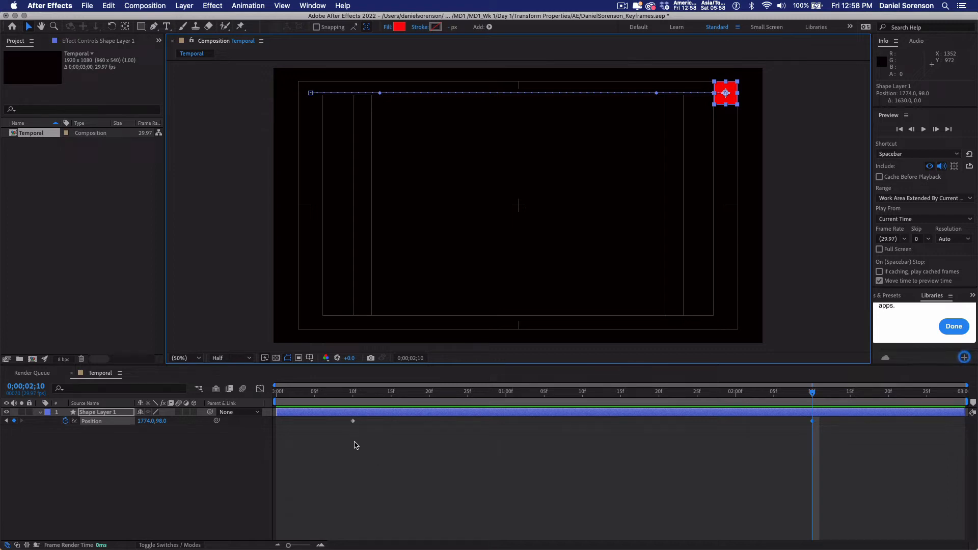
click(307, 393)
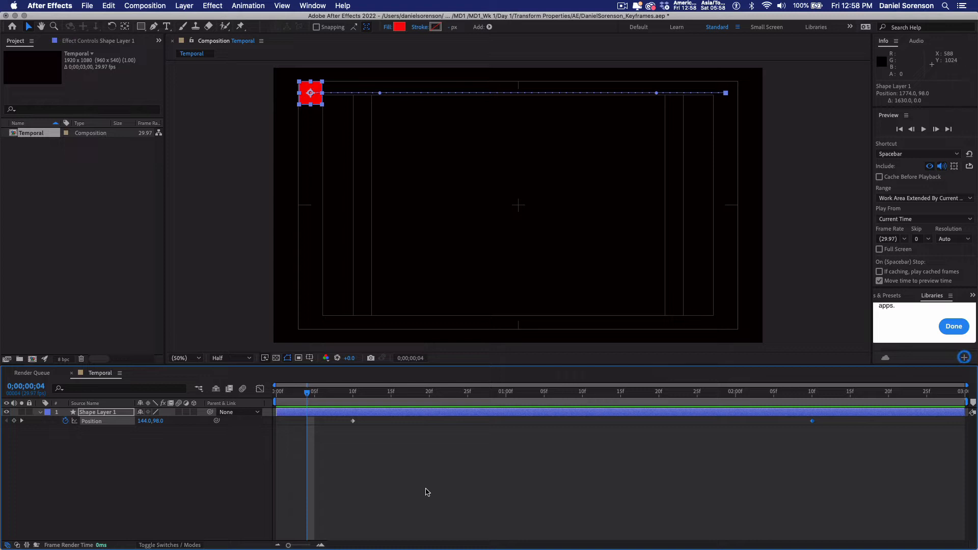
key(space)
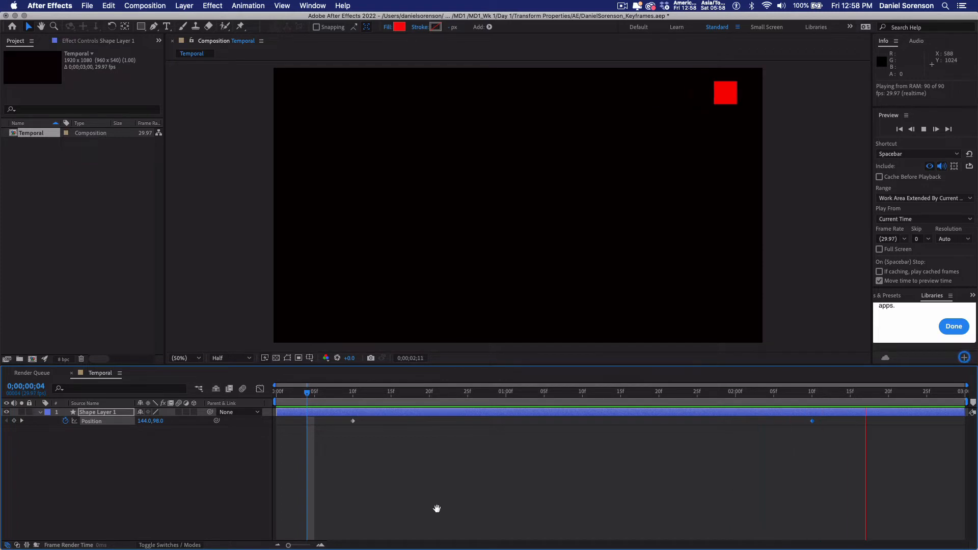
key(space)
Rename the square's shape layer as Linear
click(106, 413)
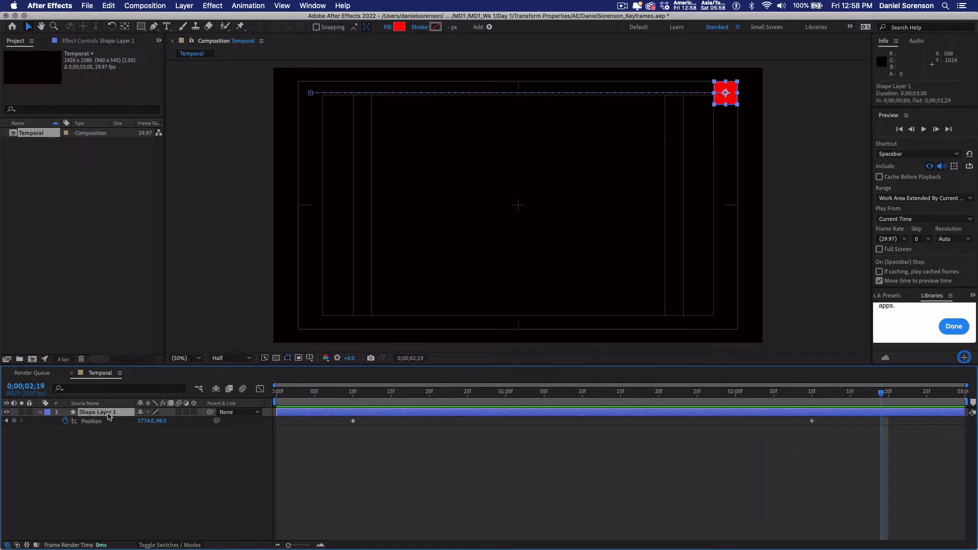
key(Return)
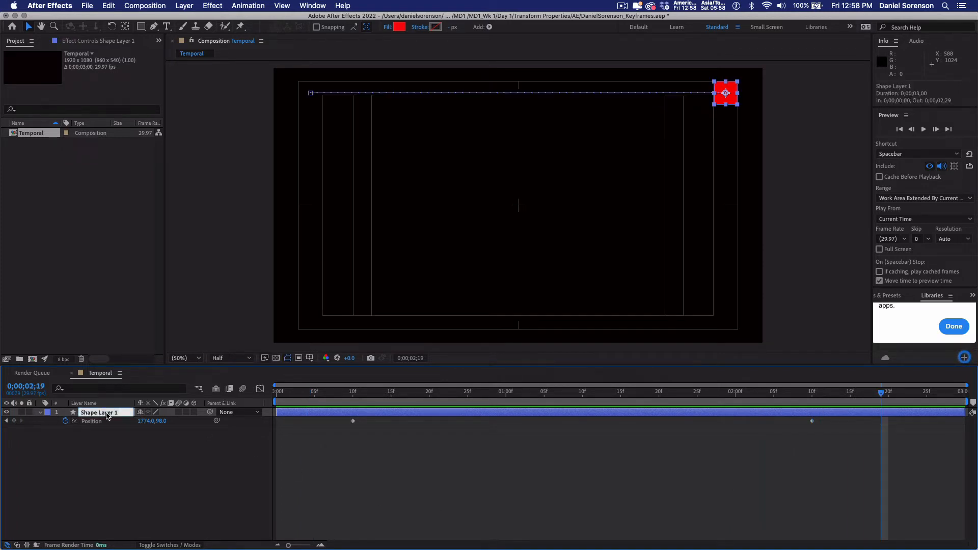
text(Linear)
click(146, 458)
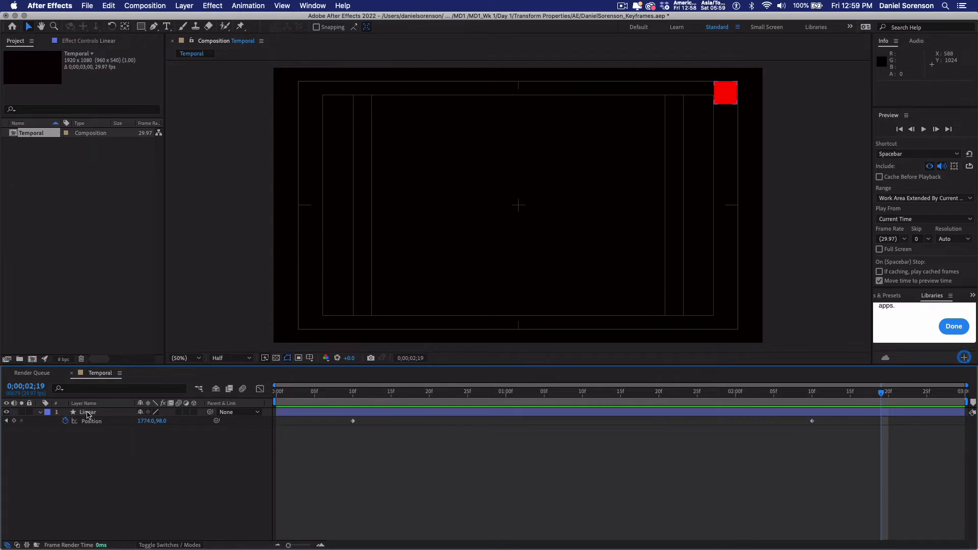
Duplicate the Linear layer, return to the composition's start and place the copy below the original in the layer stack
click(88, 413)
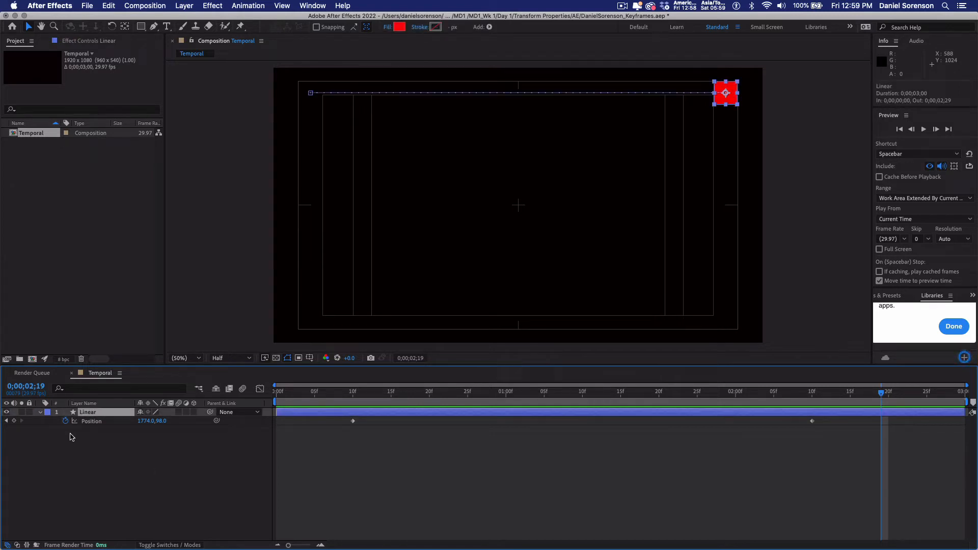
click(107, 466)
click(91, 413)
key(super+d)
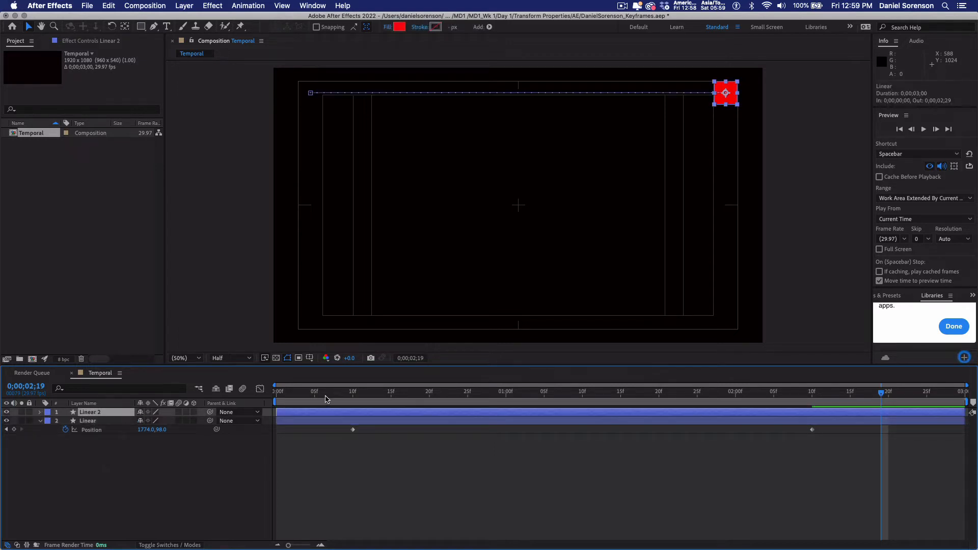
key(Home)
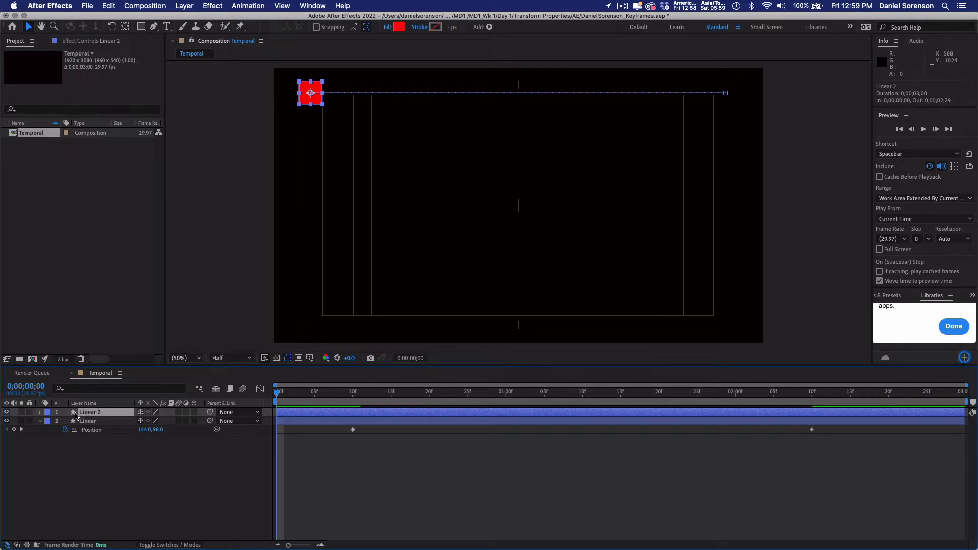
drag(84, 415, 85, 441)
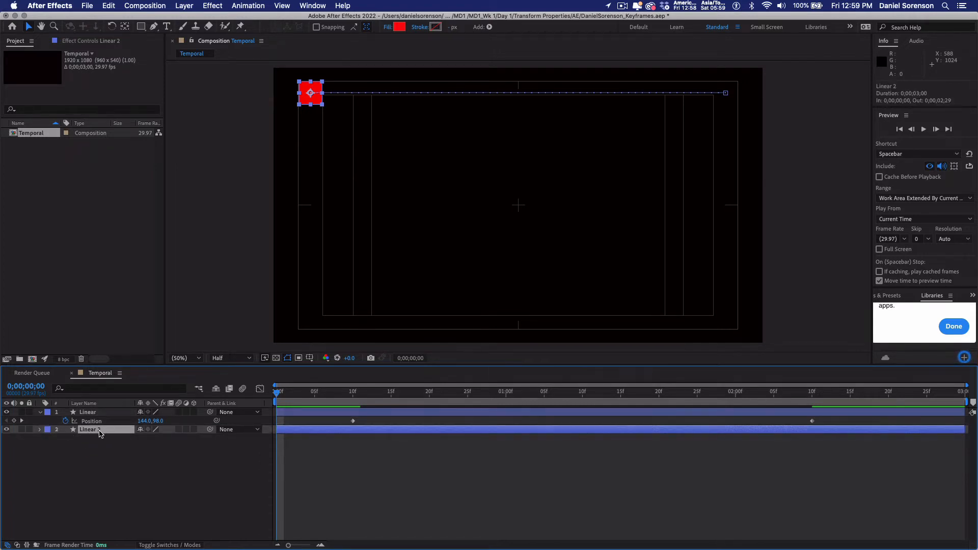
Rename the duplicated layer as Ease in and keep it selected
key(Return)
text(ease in)
click(90, 461)
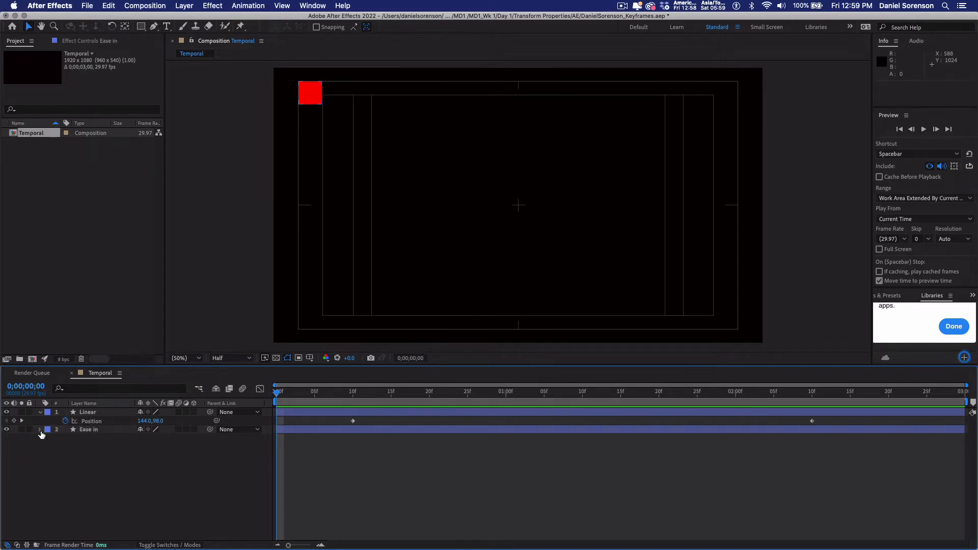
click(82, 431)
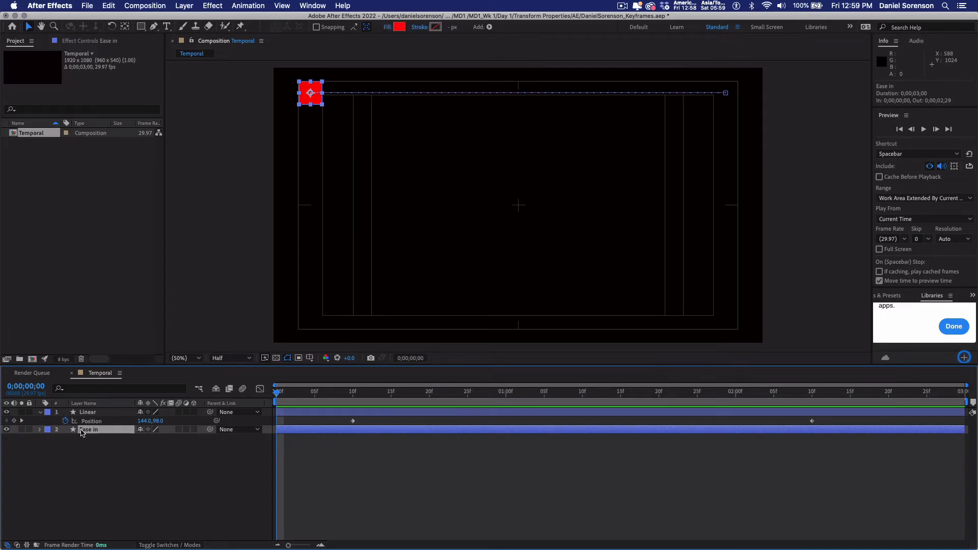
Lower the Ease in layer's whole motion path by setting the Y position of both its keyframes to 234
key(p)
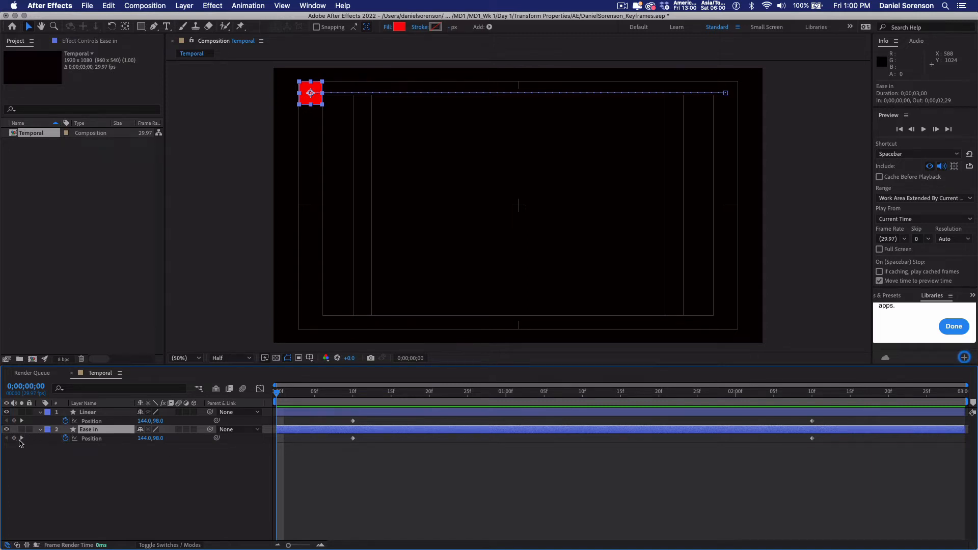
click(22, 439)
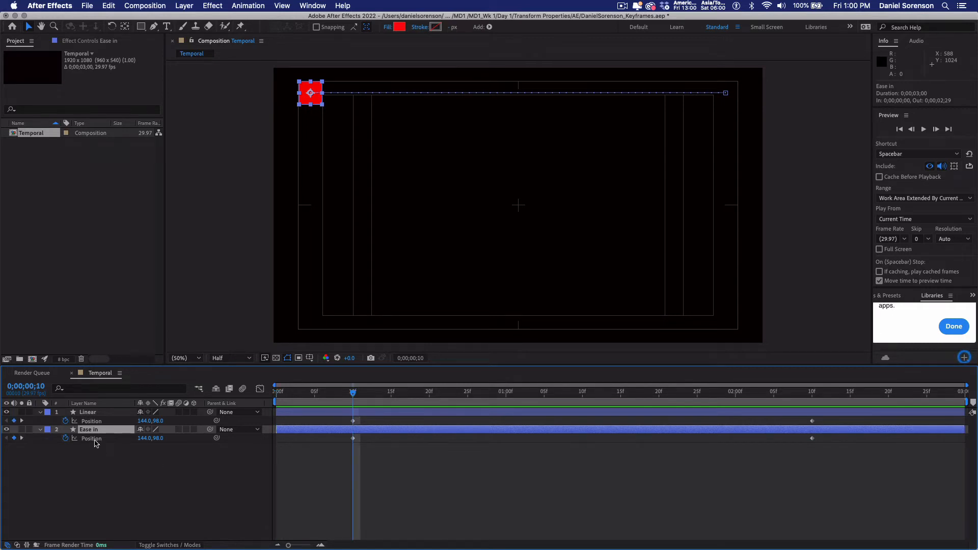
click(95, 439)
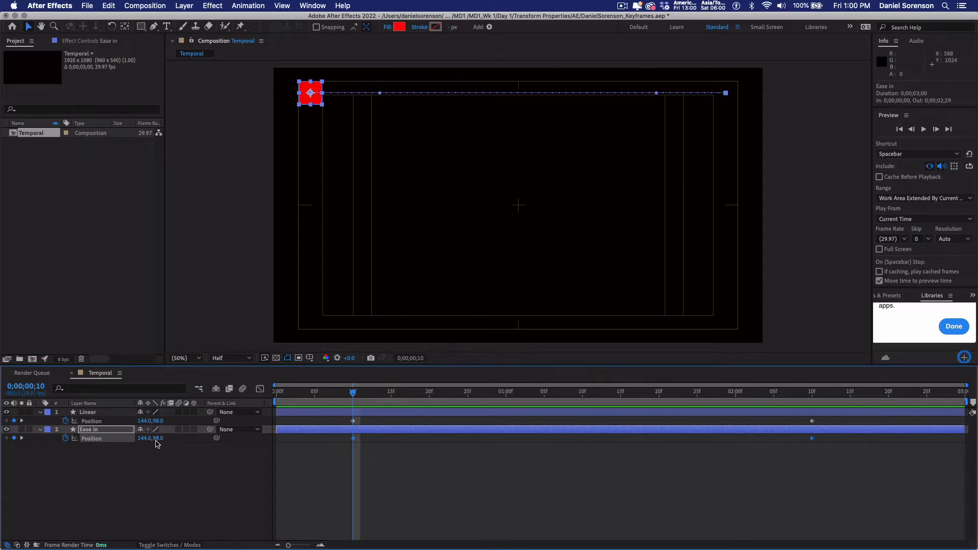
drag(156, 439, 195, 471)
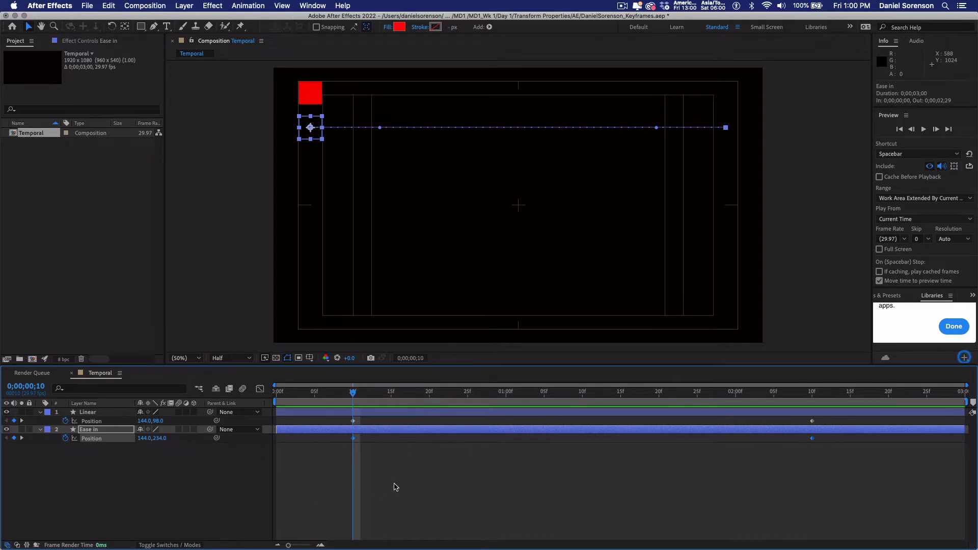
Change the fill colour of the Ease in layer's rectangle to blue, 4007F8, and collapse its contents
click(41, 430)
click(41, 430)
click(49, 440)
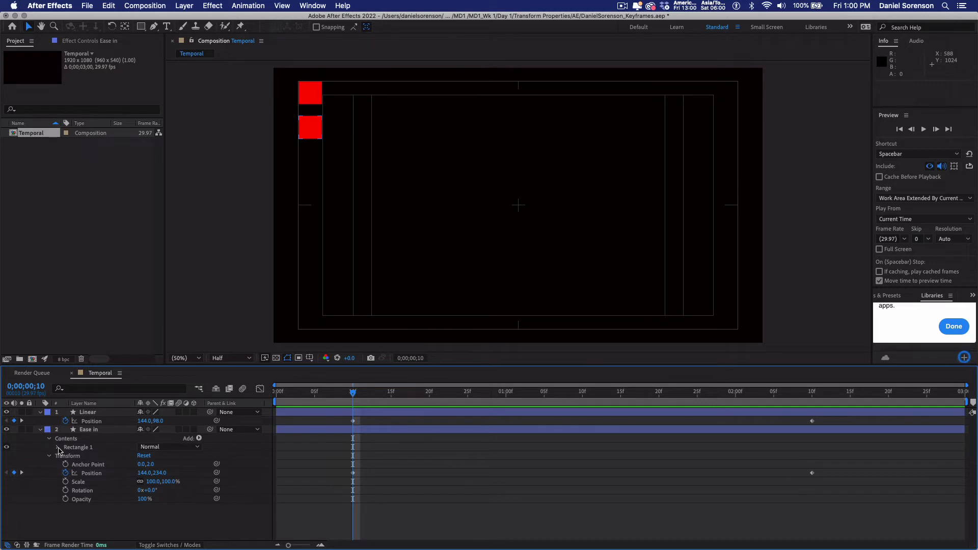
click(58, 447)
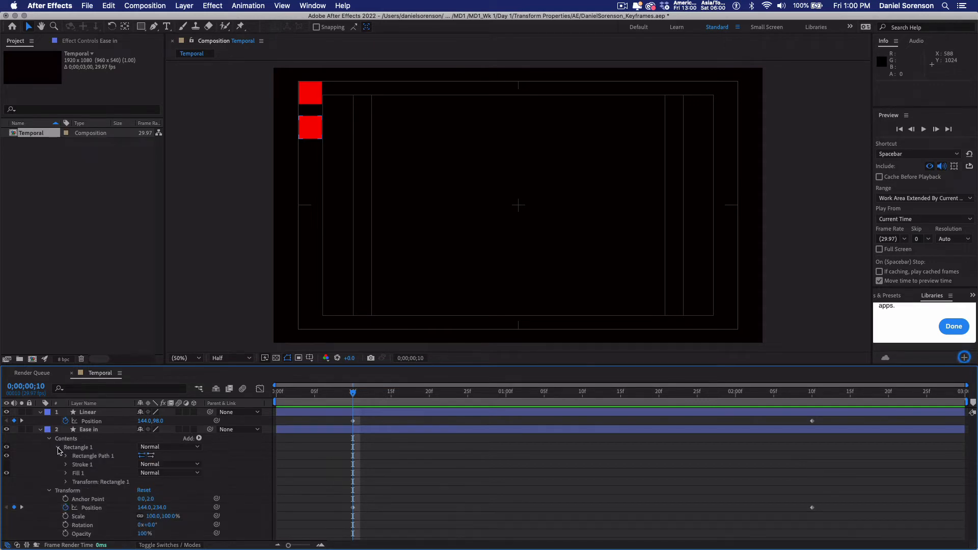
click(67, 474)
click(143, 500)
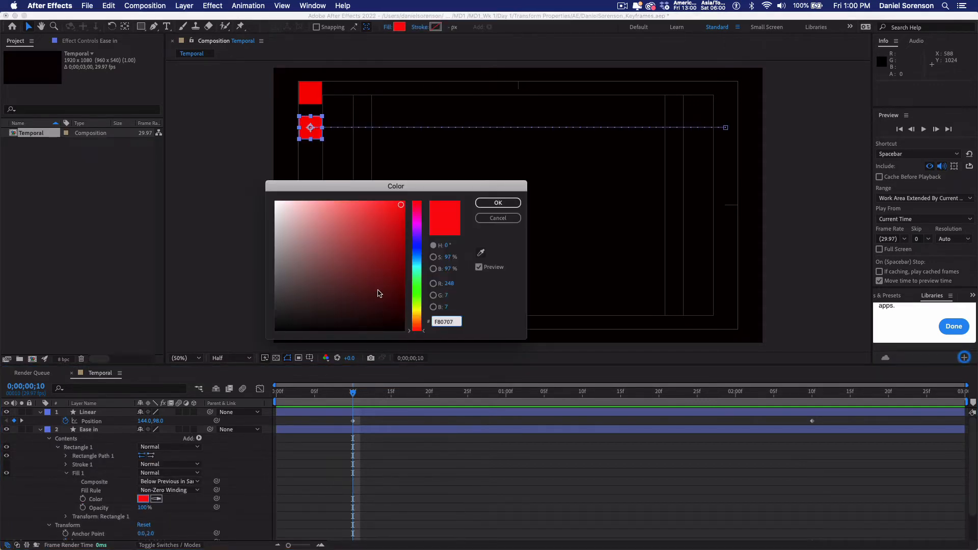
click(419, 240)
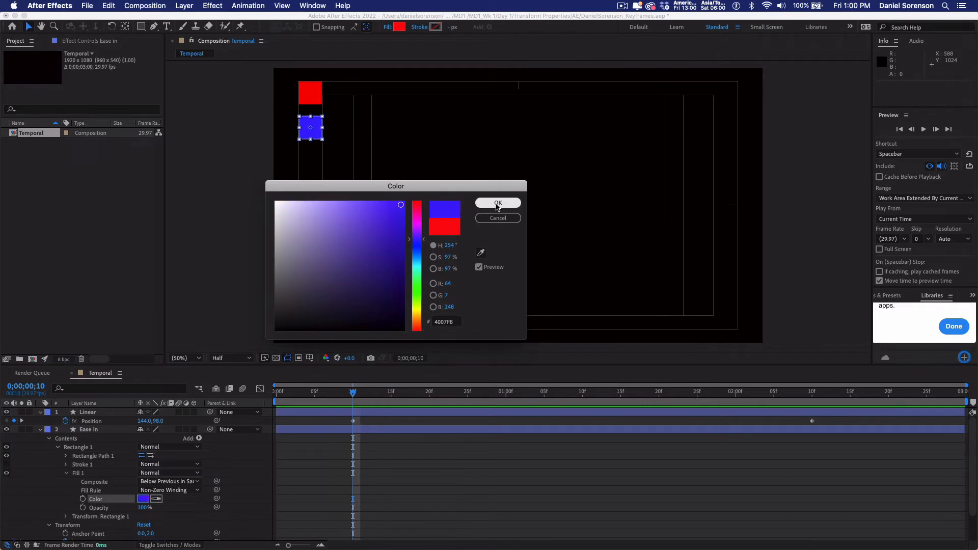
key(Return)
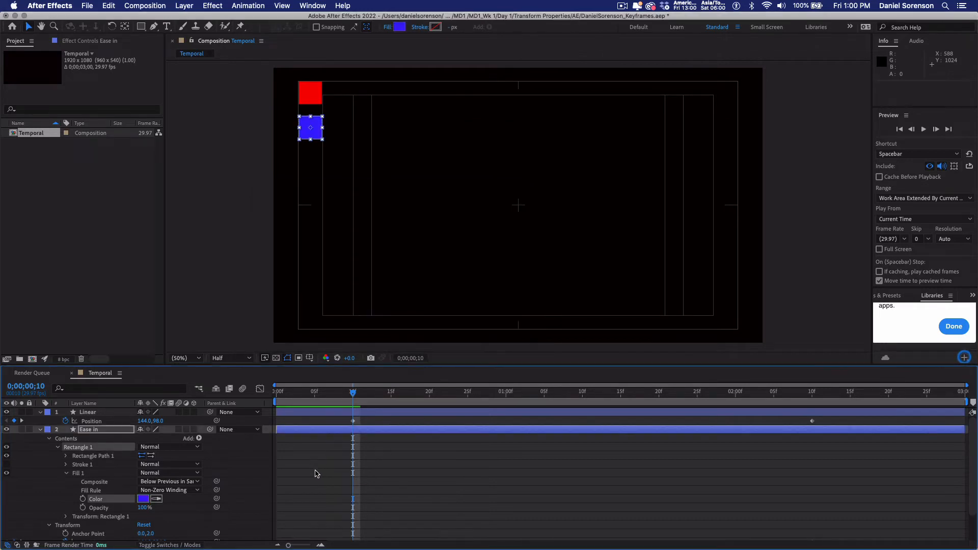
click(49, 440)
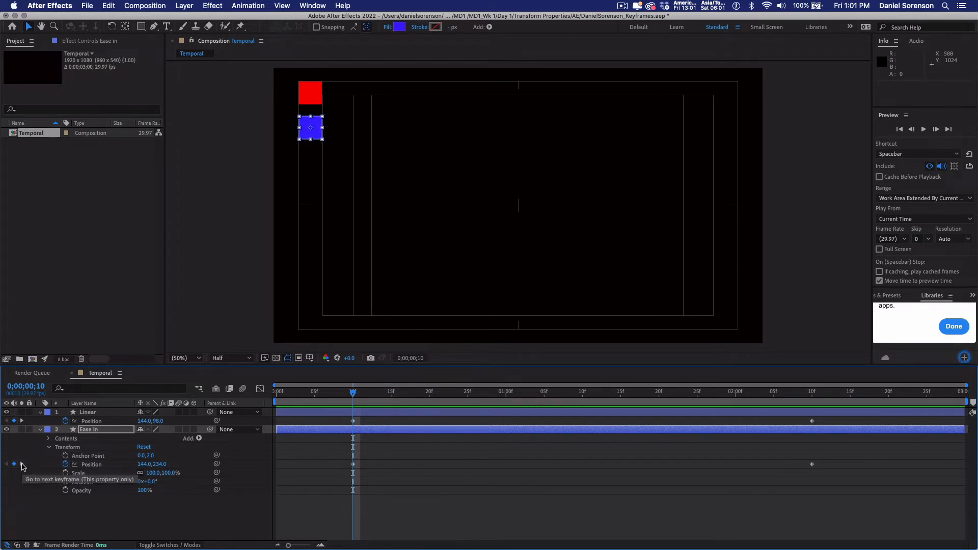
Apply Easy Ease In to the Ease in layer's last position keyframe, at 0;00;02;10
click(22, 465)
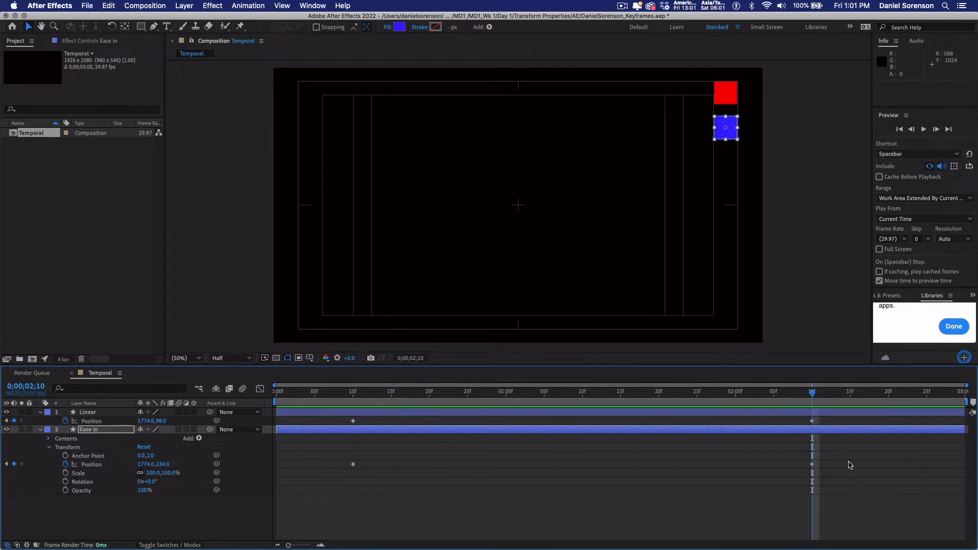
click(815, 463)
drag(846, 456, 800, 482)
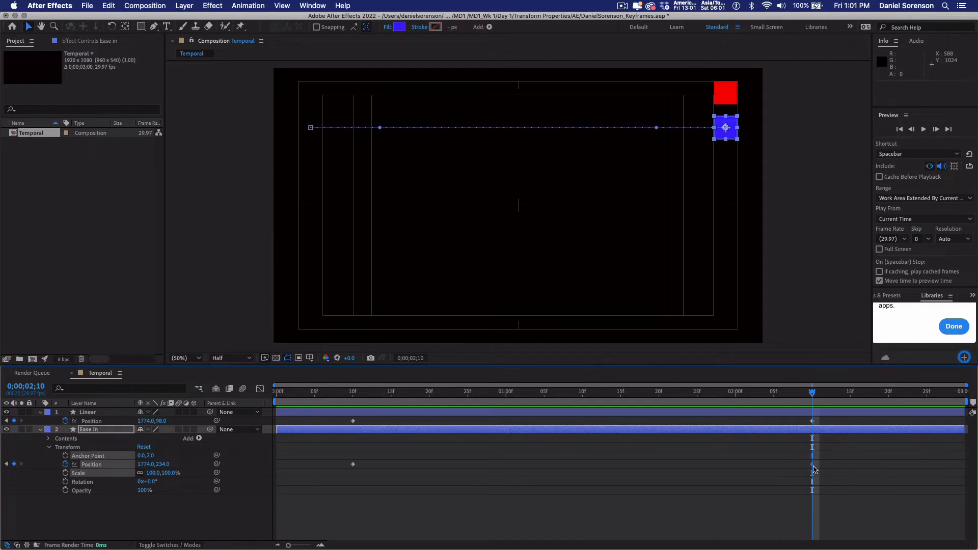
right_click(812, 464)
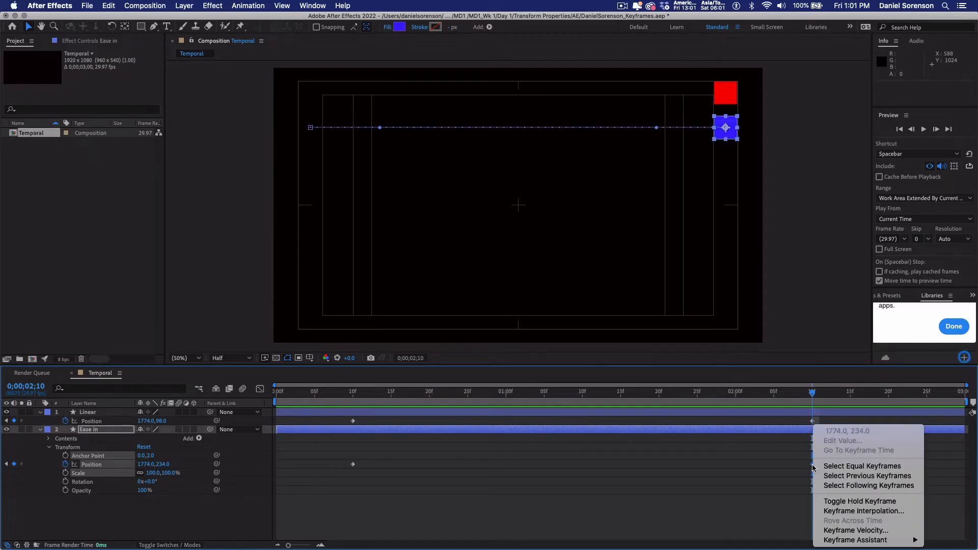
mouse_move(829, 541)
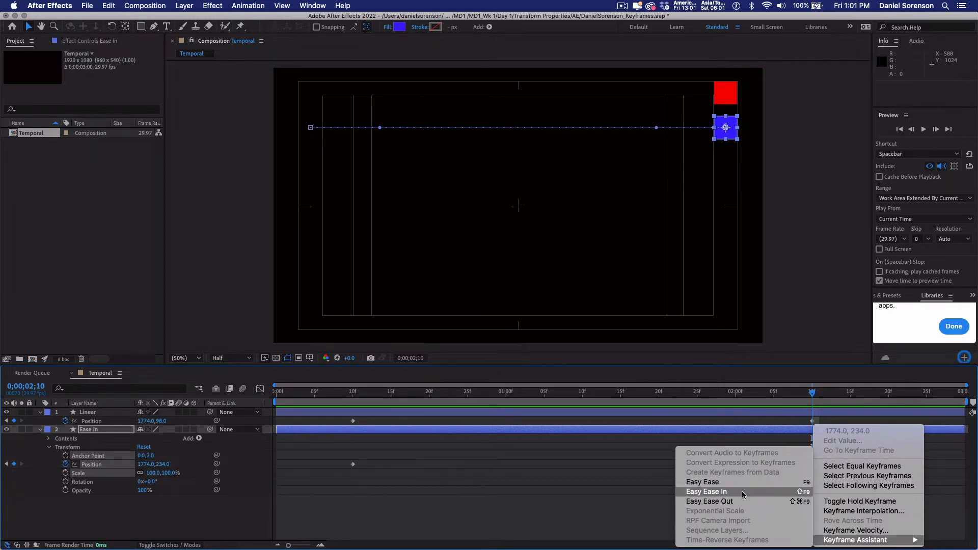
click(742, 491)
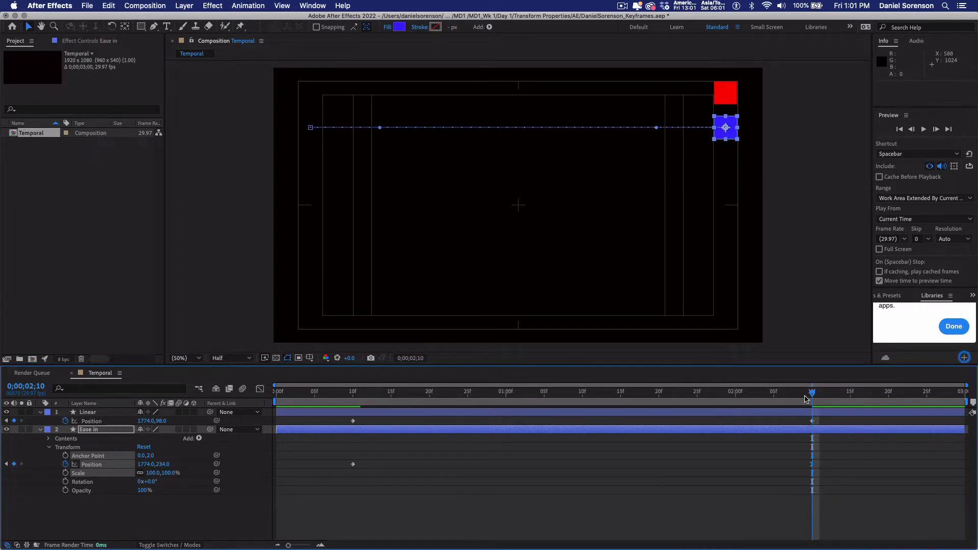
Scrub back near the end of the motion and preview the animation from the start to compare the two squares
drag(791, 400, 784, 402)
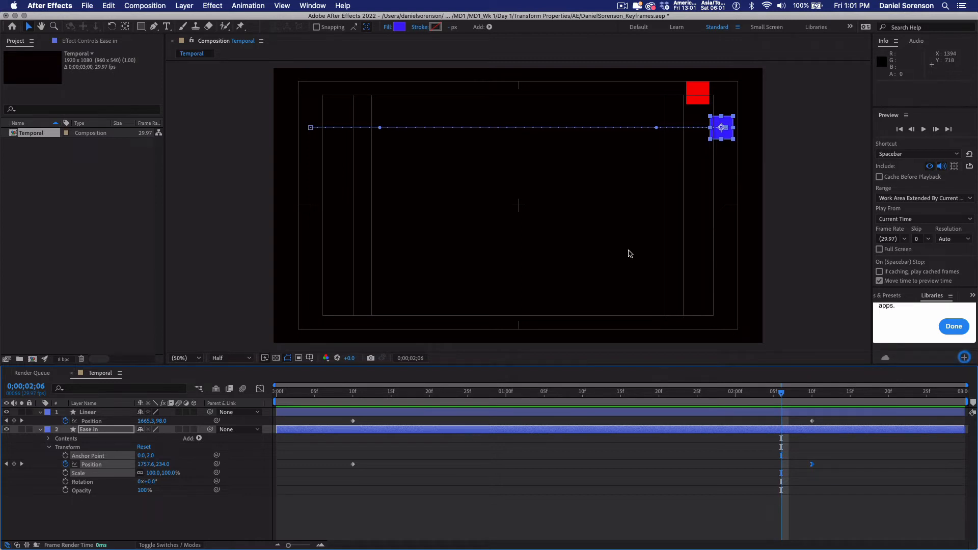
key(Home)
key(space)
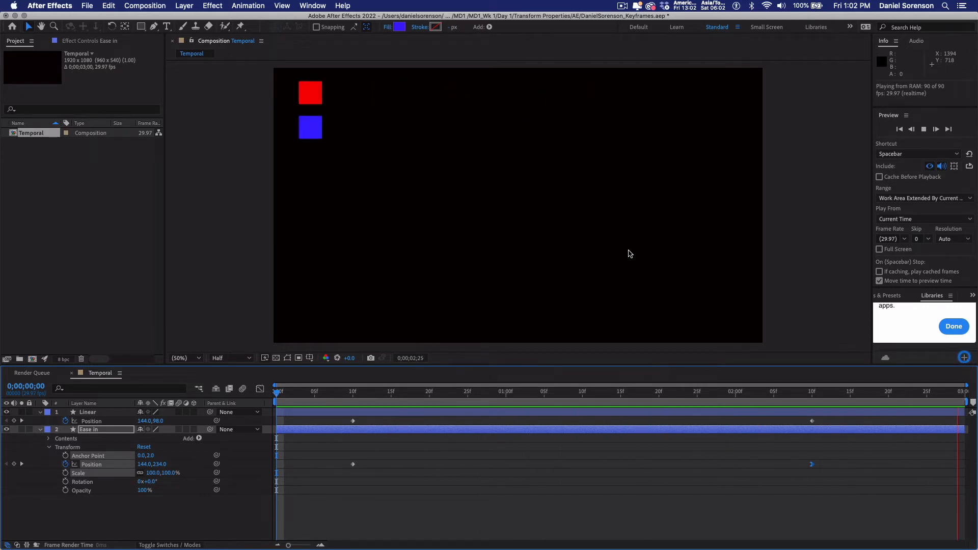
key(space)
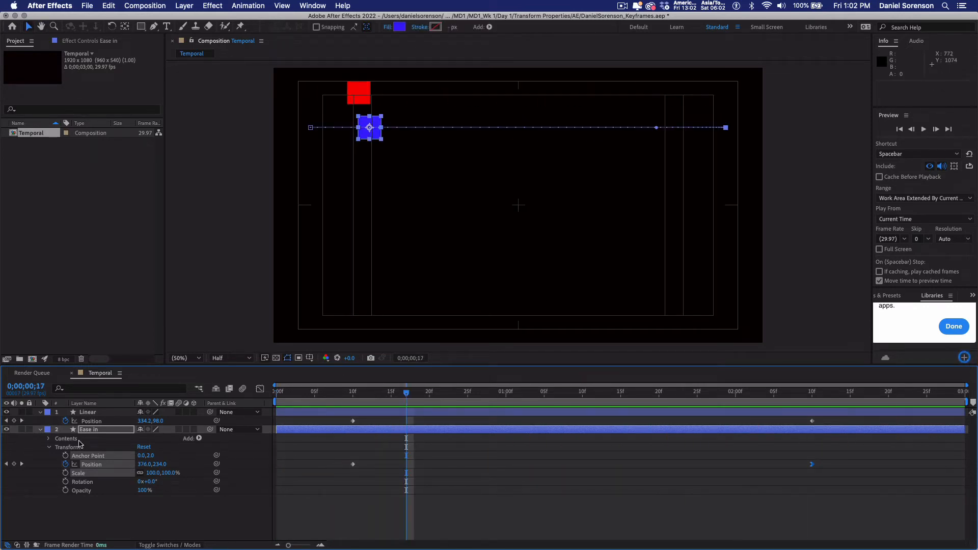
Duplicate the Ease in layer and place the copy below the original in the layer stack
click(39, 430)
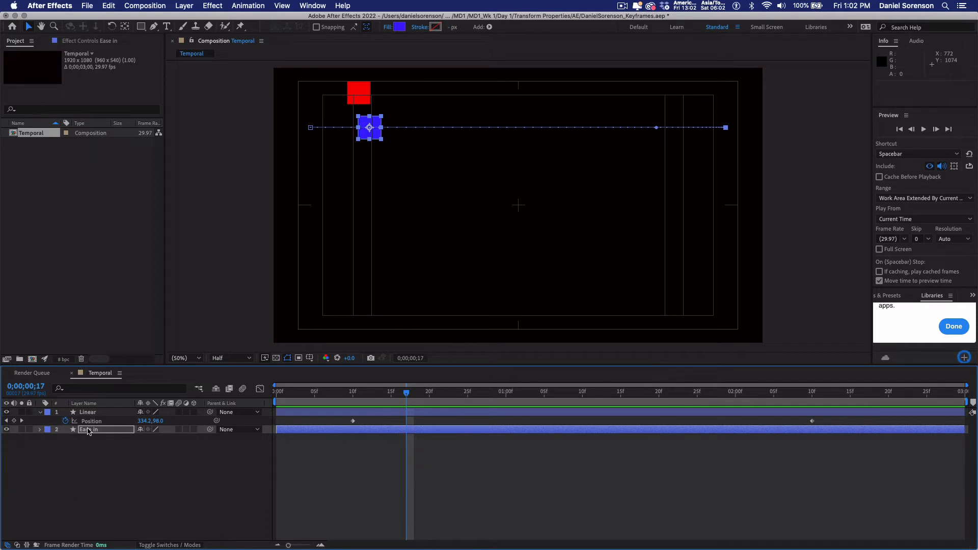
click(84, 429)
key(super+d)
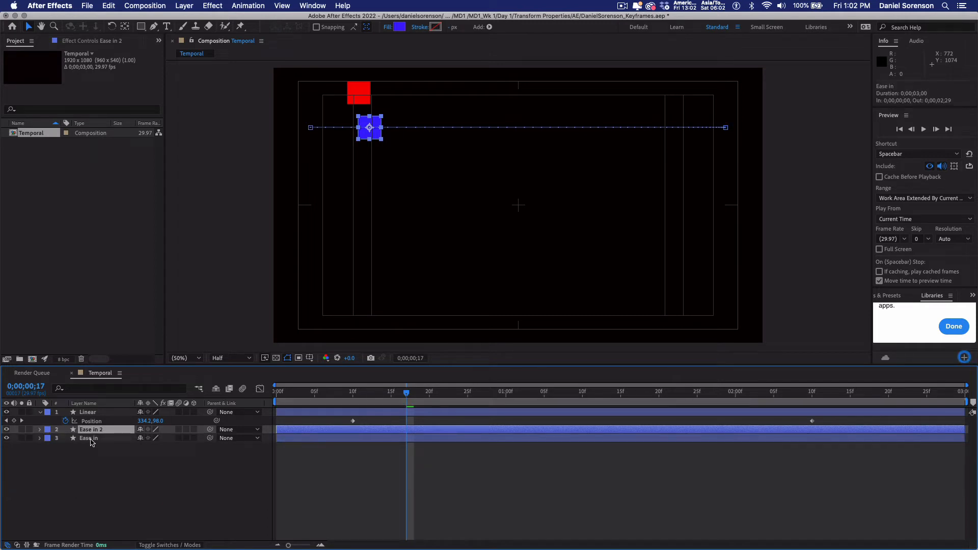
click(91, 439)
drag(84, 431, 98, 459)
Rename the duplicated layer as Heavy Ease In
key(Return)
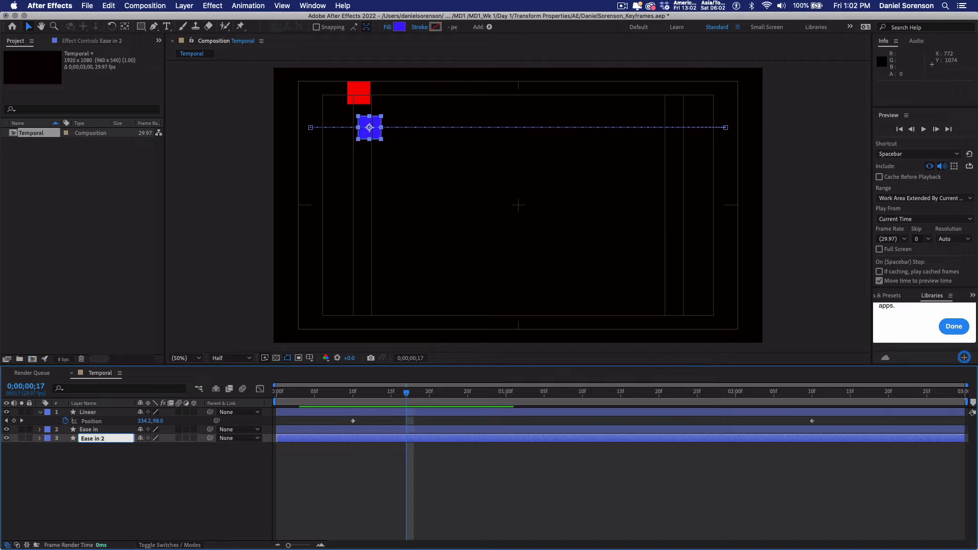
text(Heavy)
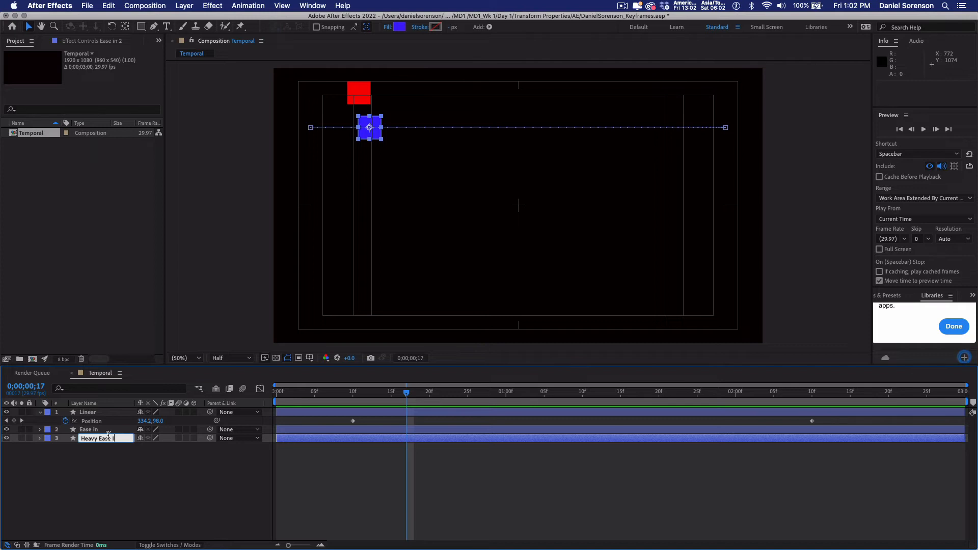
click(96, 490)
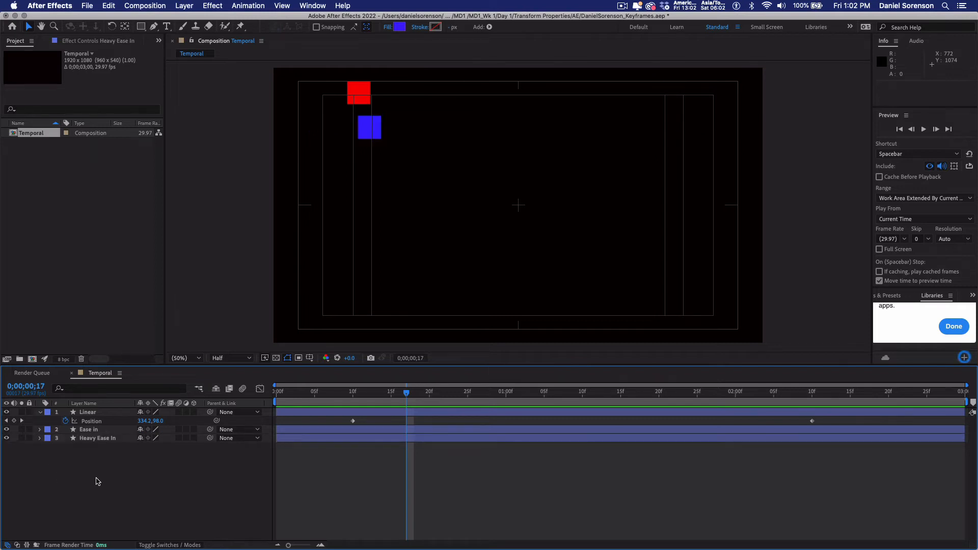
Lower the Heavy Ease In layer's motion path by setting the Y position of both its keyframes to 363
click(99, 441)
key(p)
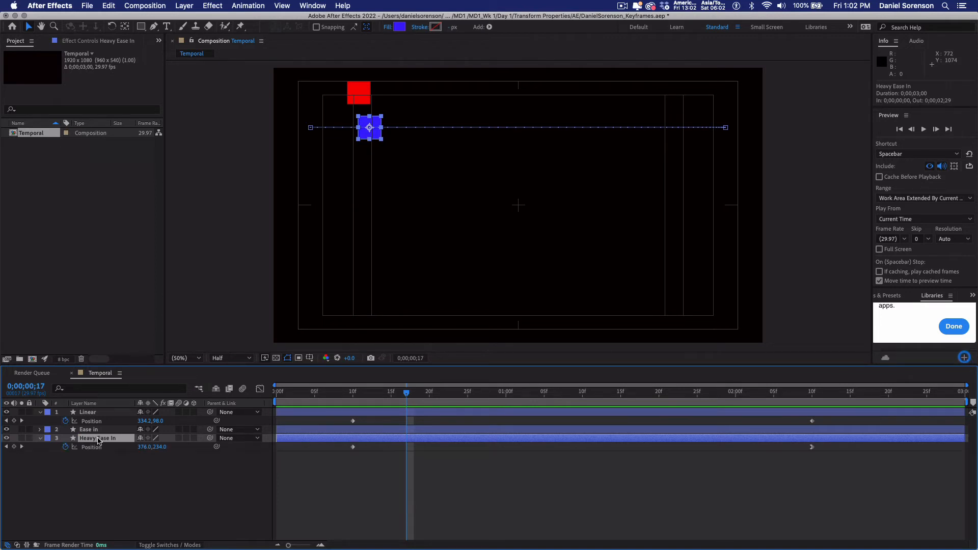
click(93, 447)
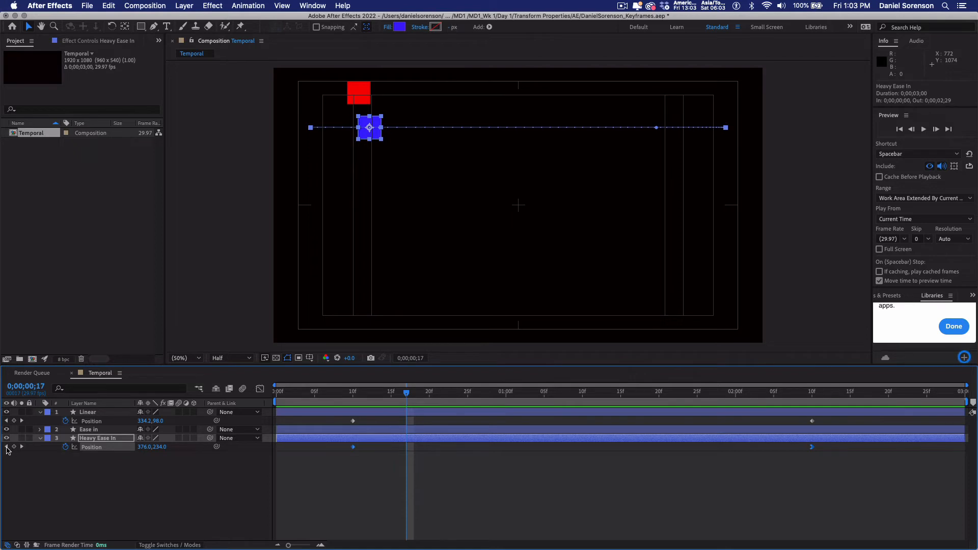
click(7, 448)
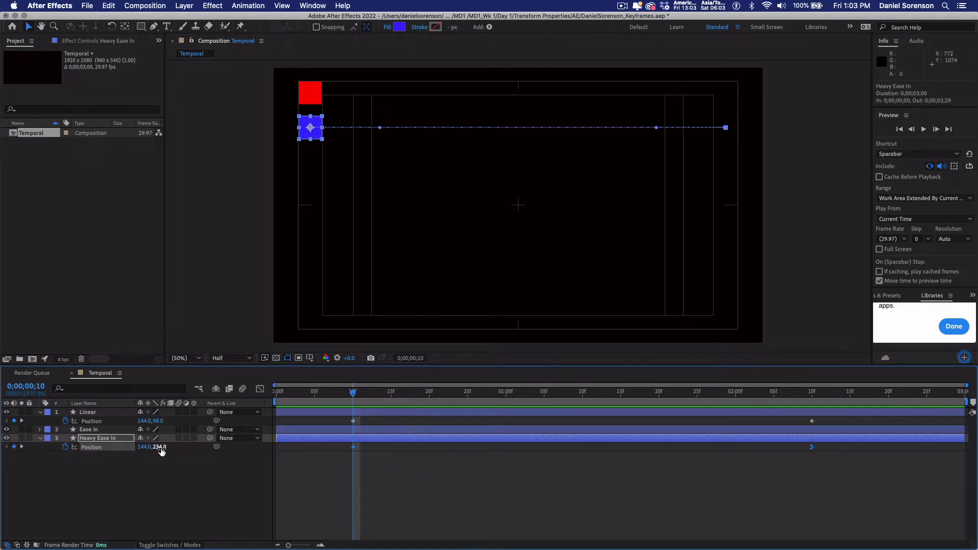
drag(176, 453, 203, 474)
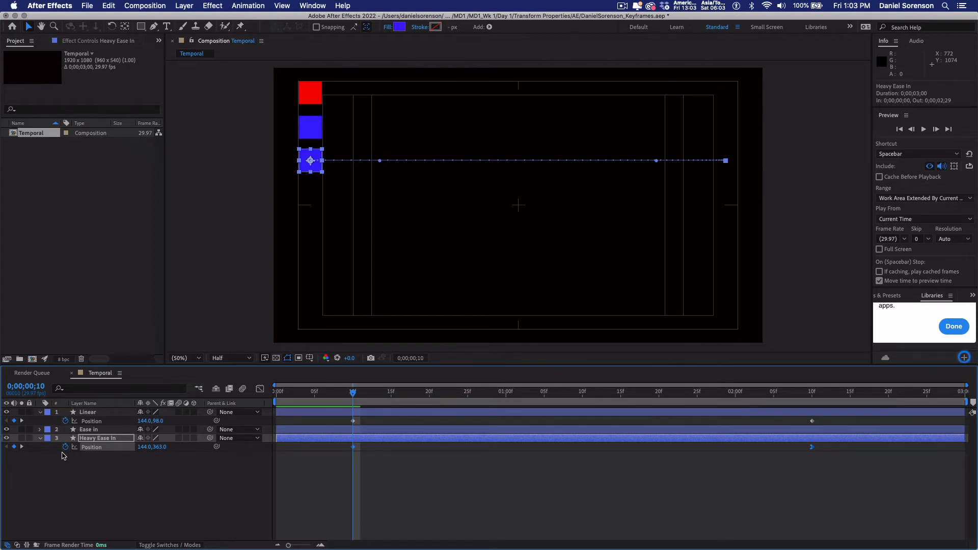
Change the fill colour of the Heavy Ease In layer's rectangle to turquoise, 07F8DC
click(40, 439)
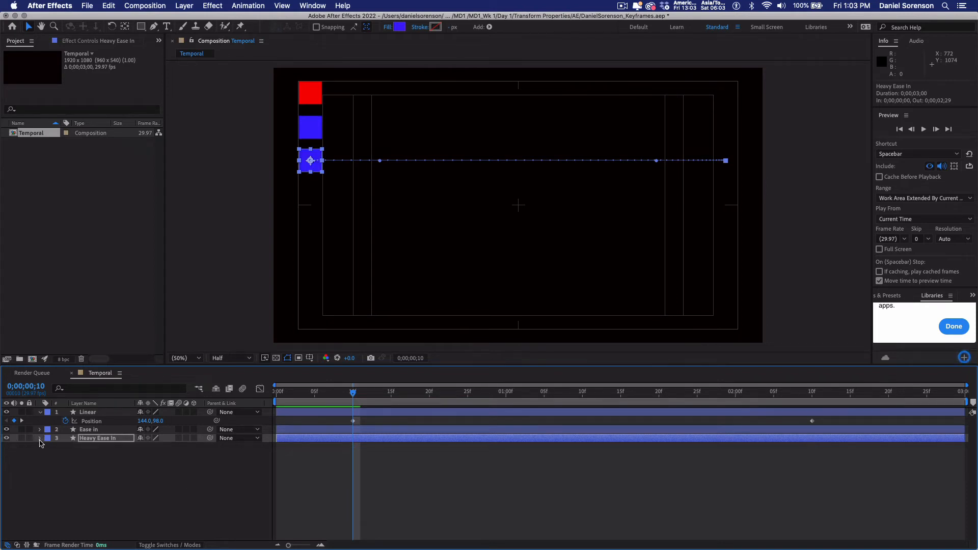
click(41, 439)
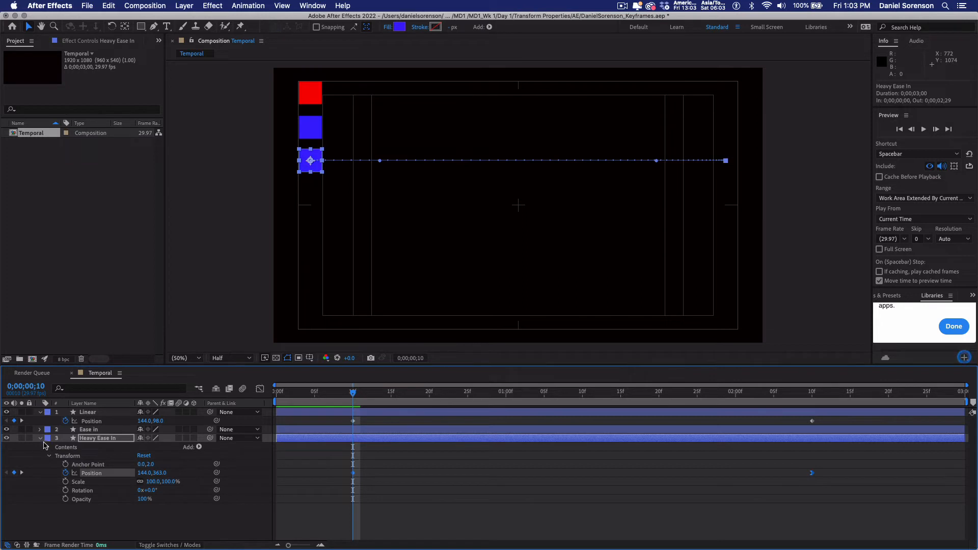
click(48, 448)
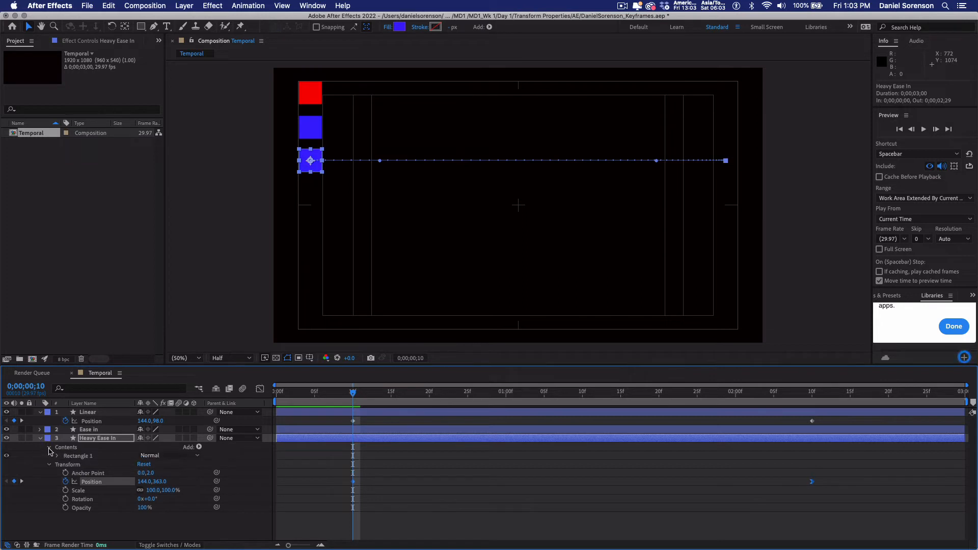
click(57, 456)
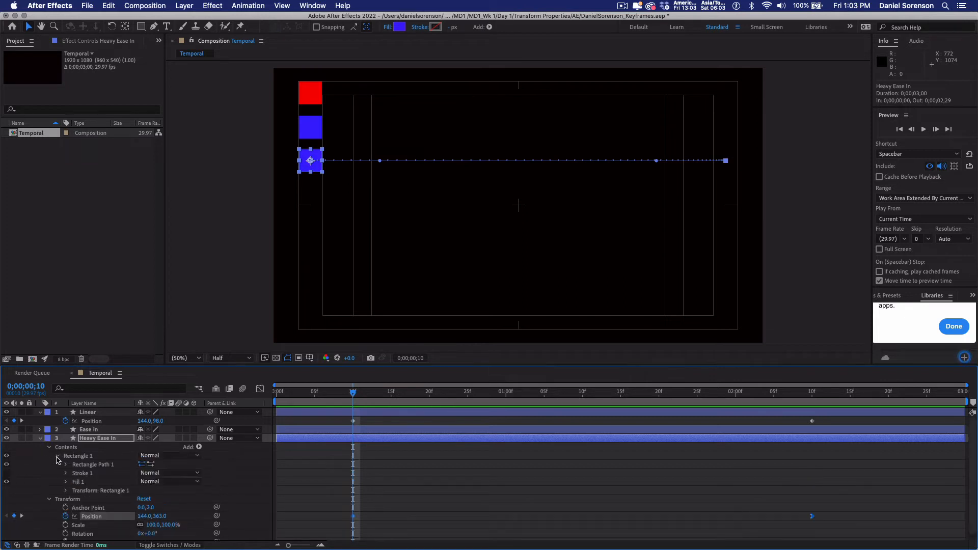
click(66, 482)
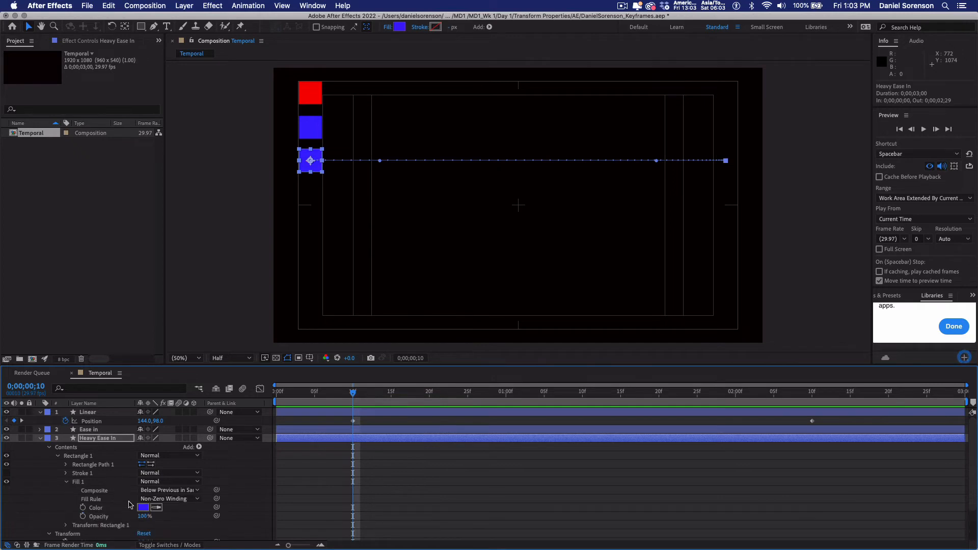
click(144, 508)
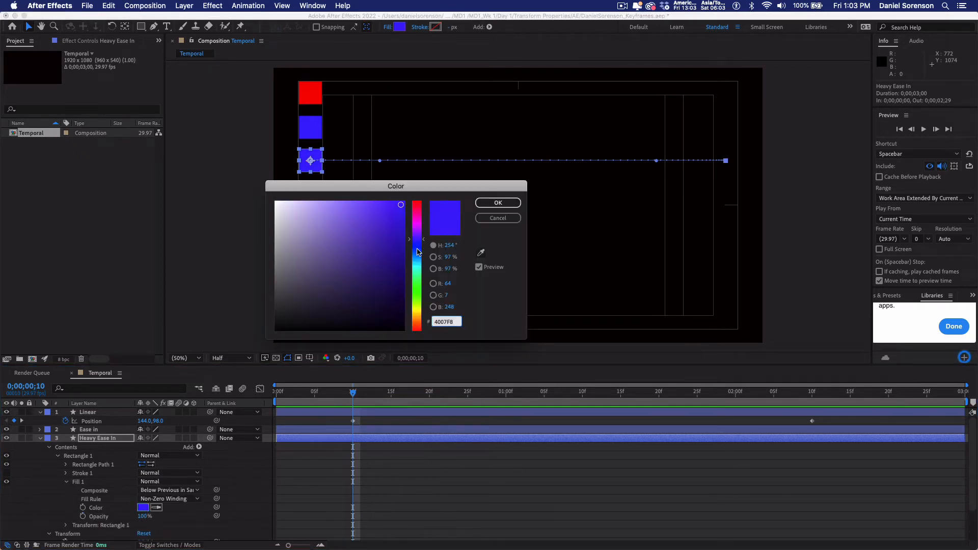
drag(418, 253, 418, 271)
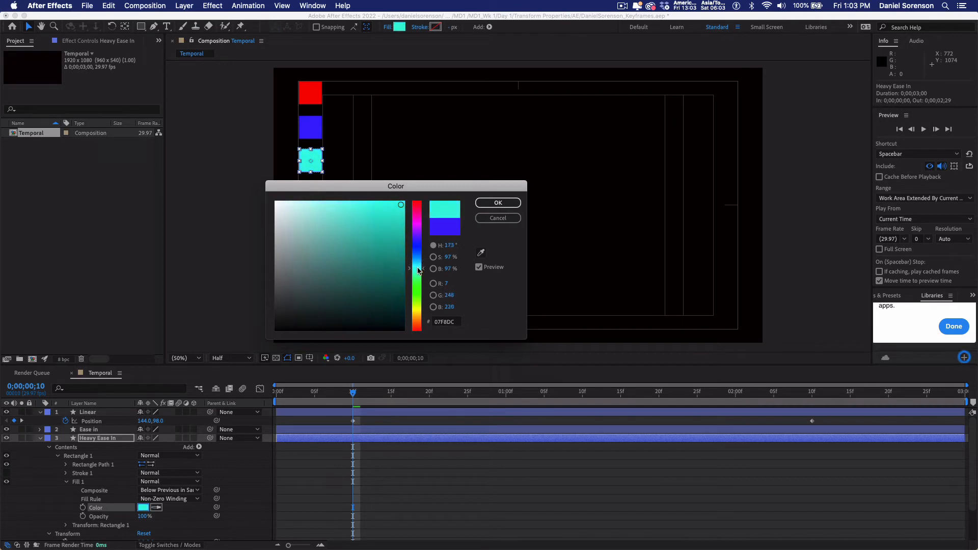
click(483, 206)
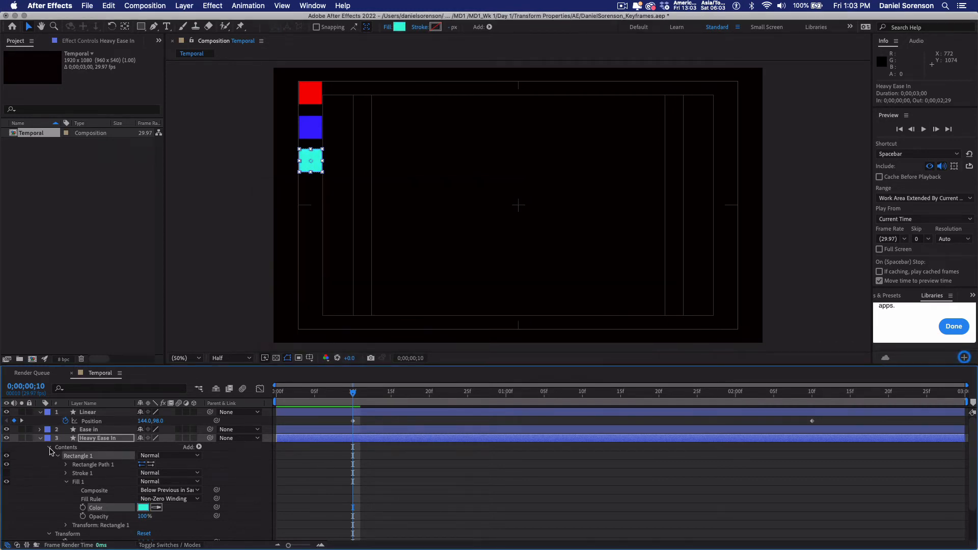
Select the Heavy Ease In layer's Position keyframes and display their curve in the Graph Editor
click(49, 448)
click(99, 439)
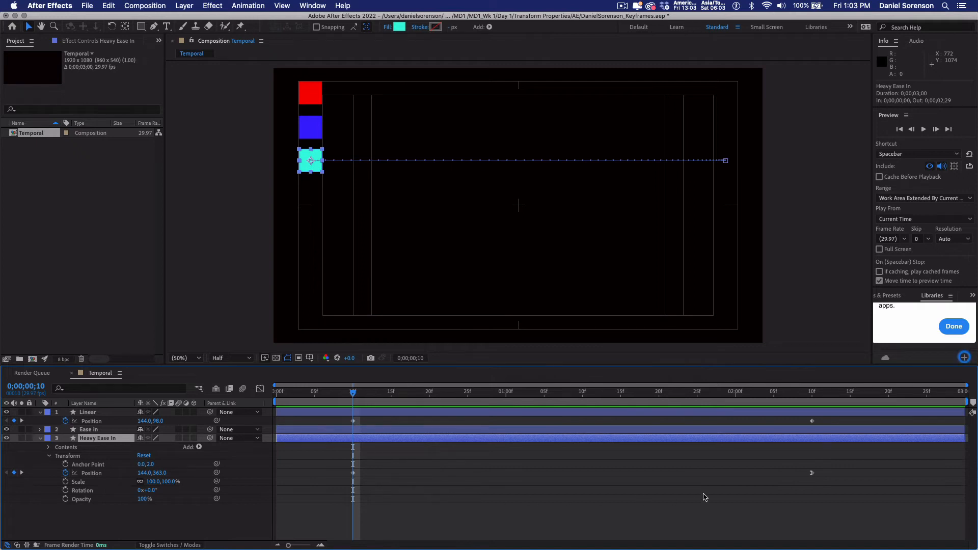
drag(841, 463, 651, 486)
drag(845, 468, 333, 494)
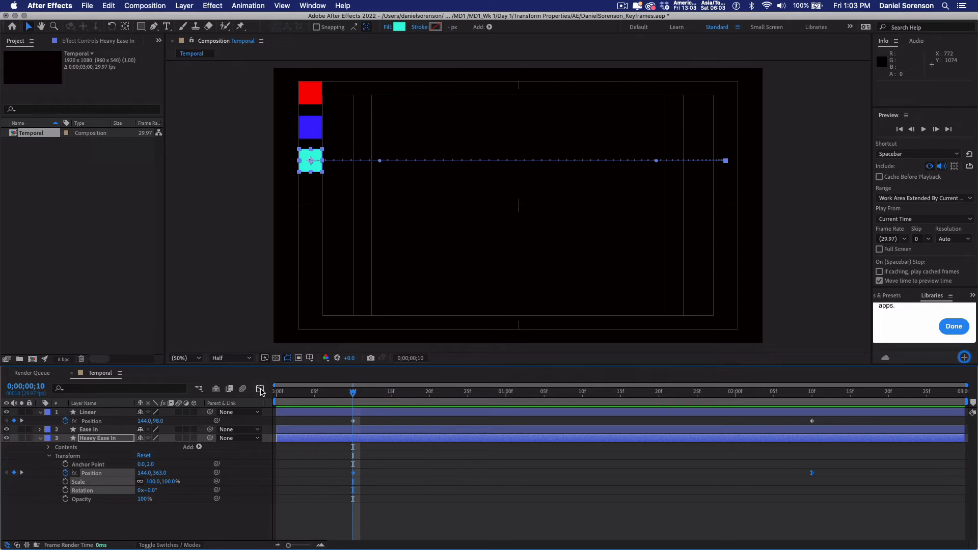
click(260, 390)
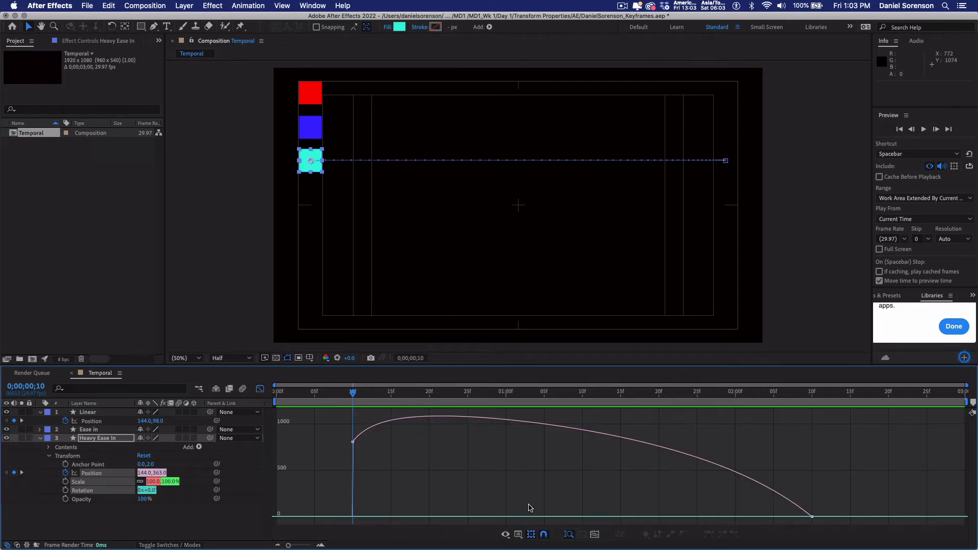
In the speed graph, lengthen the incoming influence handle of the Heavy Ease In layer's last Position keyframe to about 1:10 on the timeline
click(519, 535)
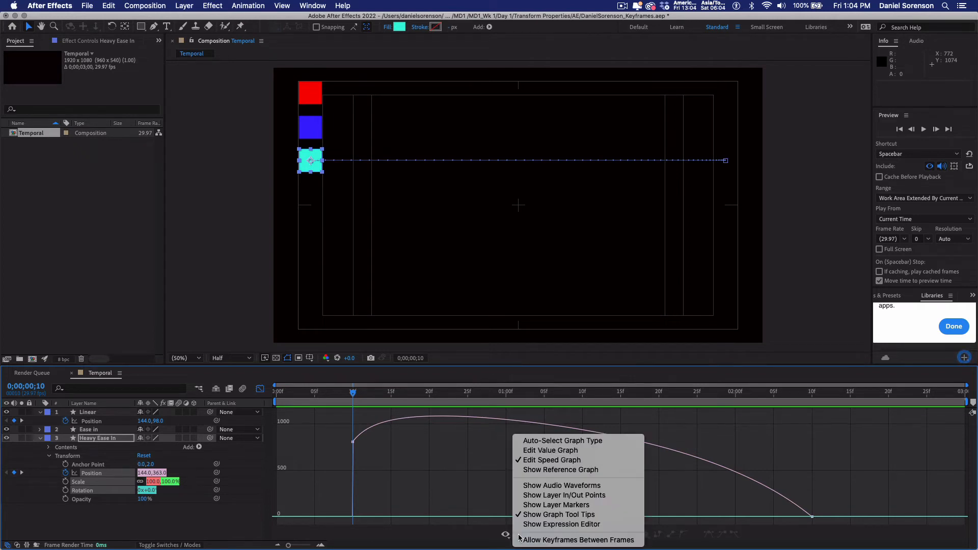
click(579, 461)
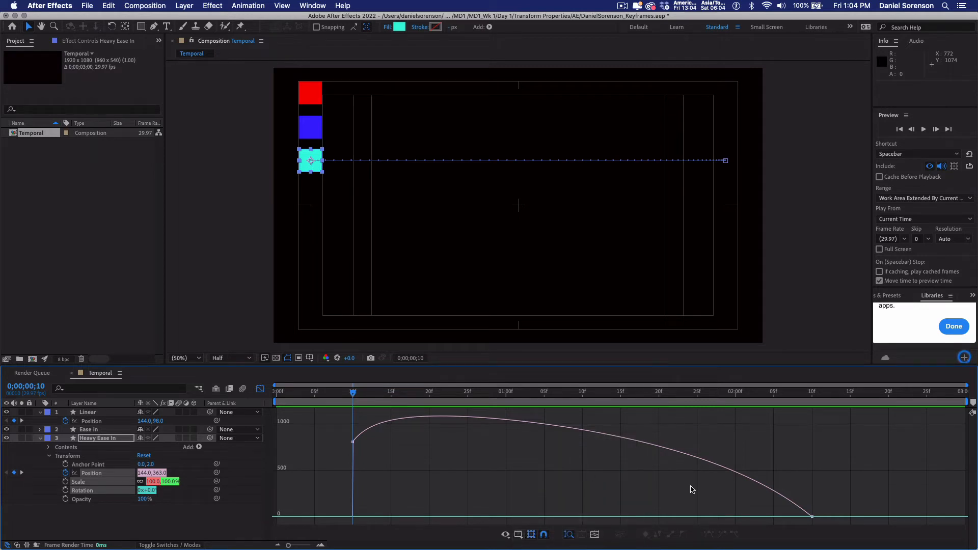
click(811, 517)
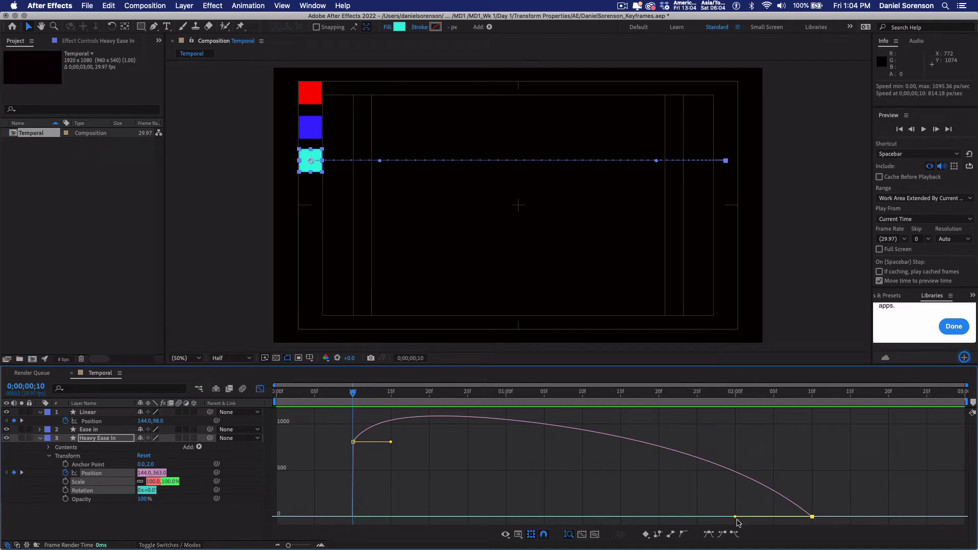
drag(736, 518, 520, 519)
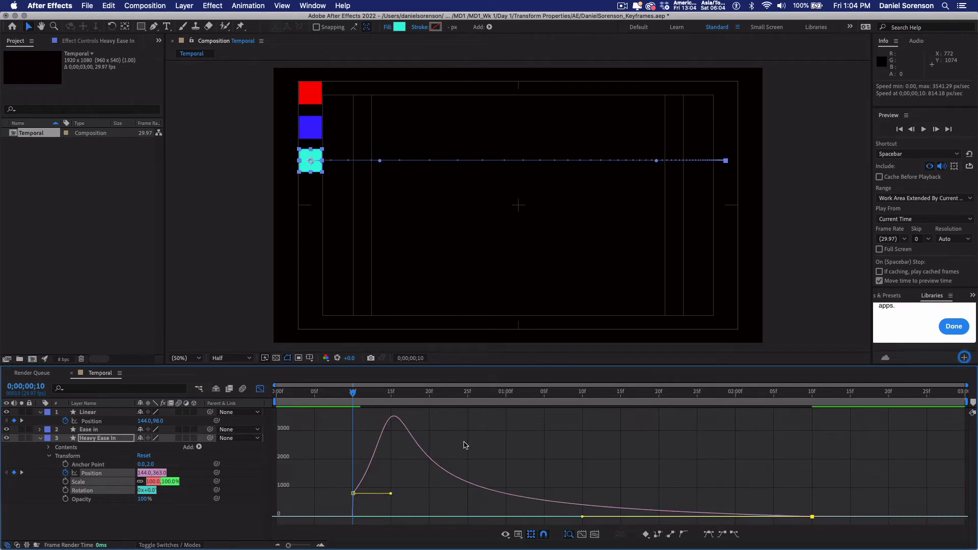
Preview the animation from the first frame to compare the three squares' motion
click(278, 393)
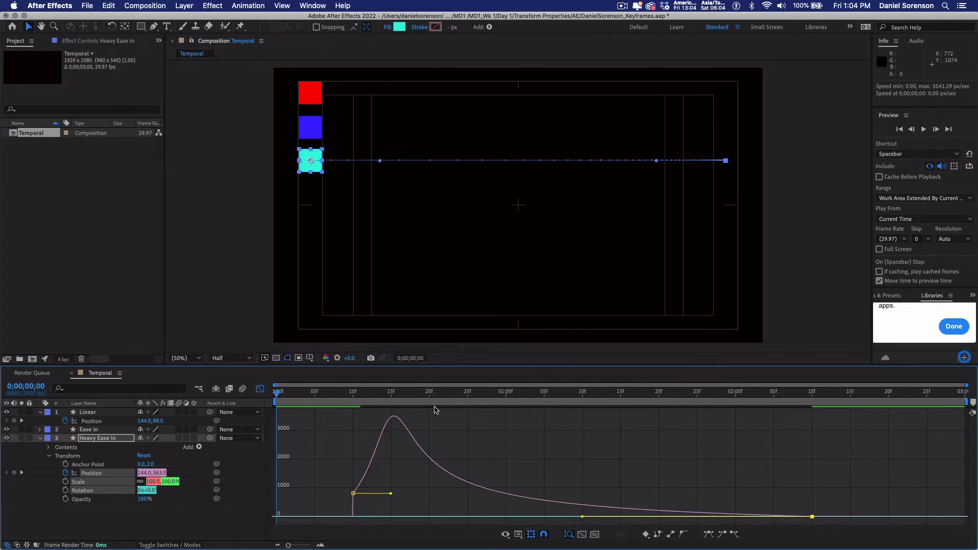
key(space)
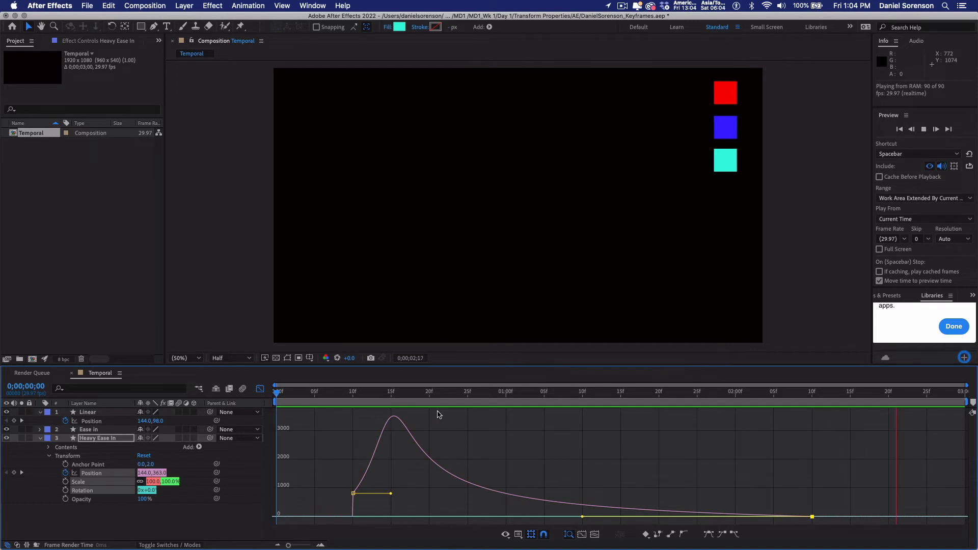
key(space)
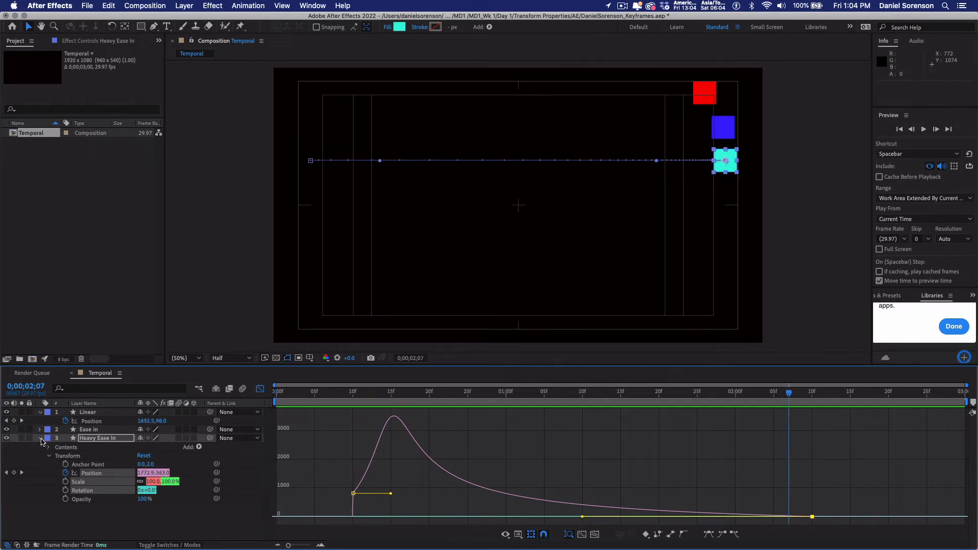
Duplicate the Linear layer and place the copy at the end of the layer stack, below Heavy Ease In
click(41, 439)
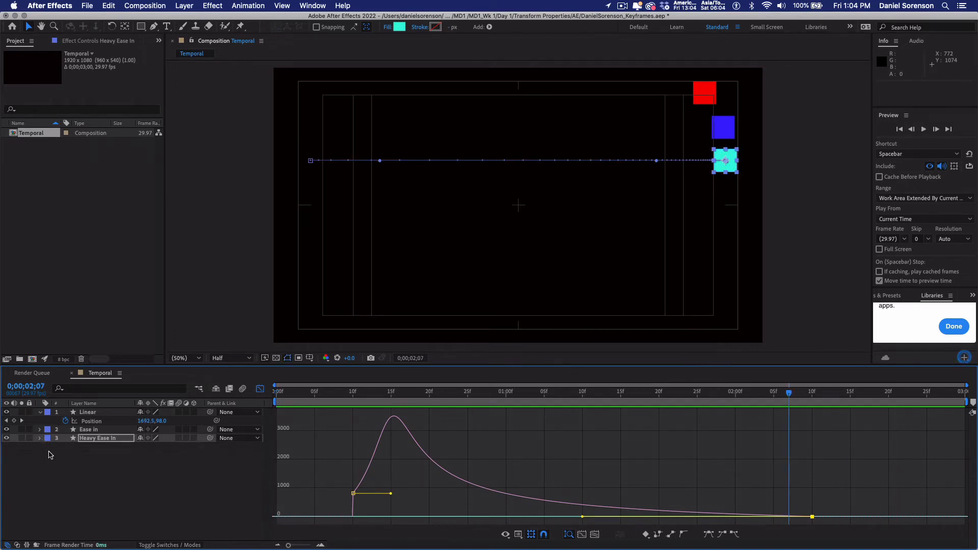
click(90, 413)
key(super+d)
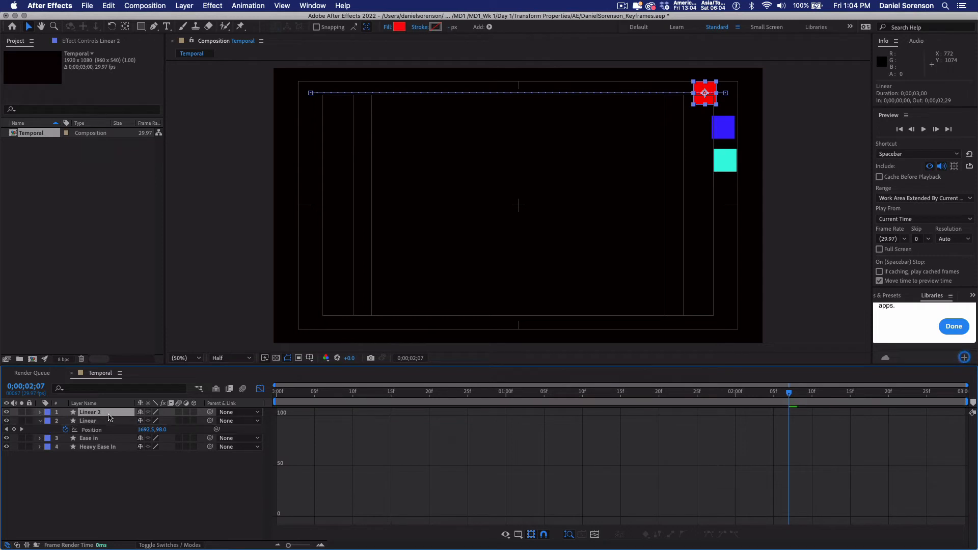
drag(87, 413, 83, 461)
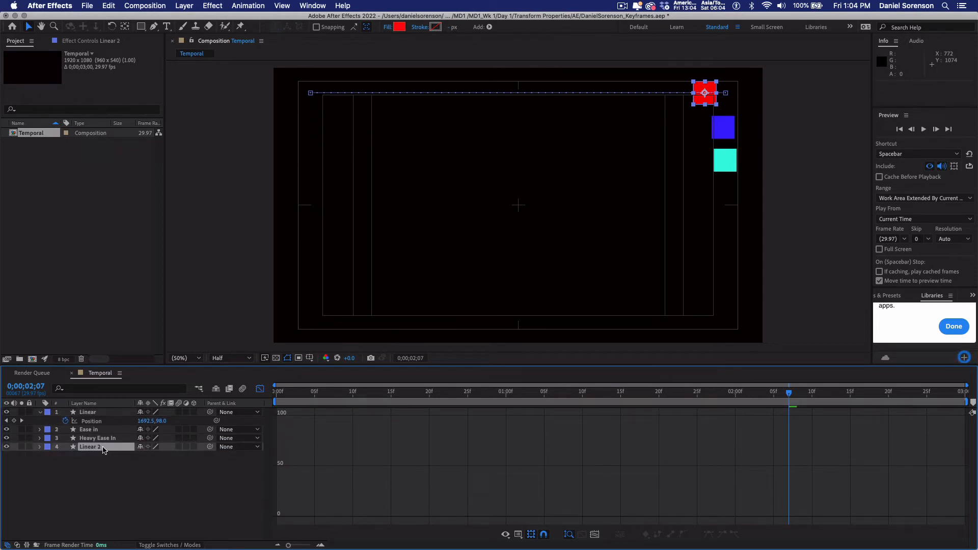
Rename the duplicated Linear layer as Ease OUt
key(Return)
text(Ease OUt)
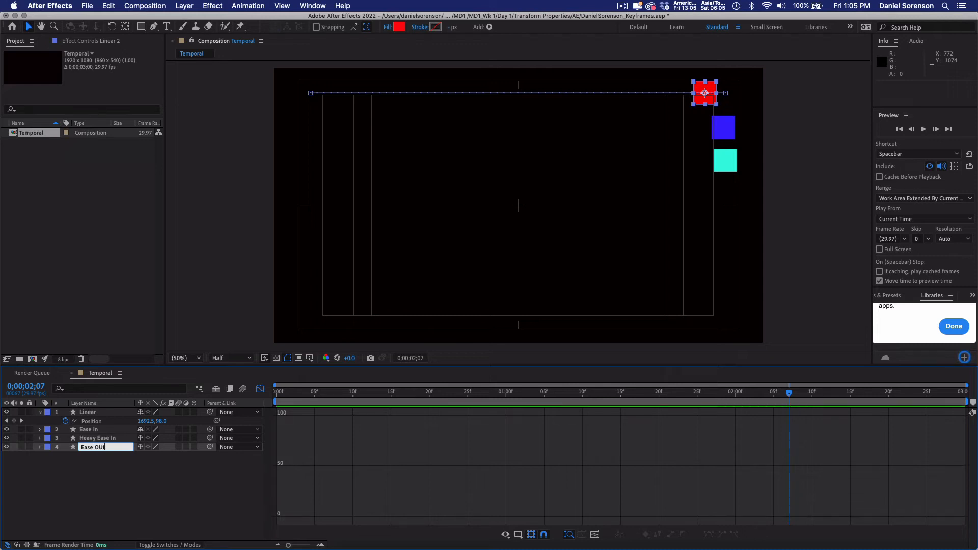
key(Return)
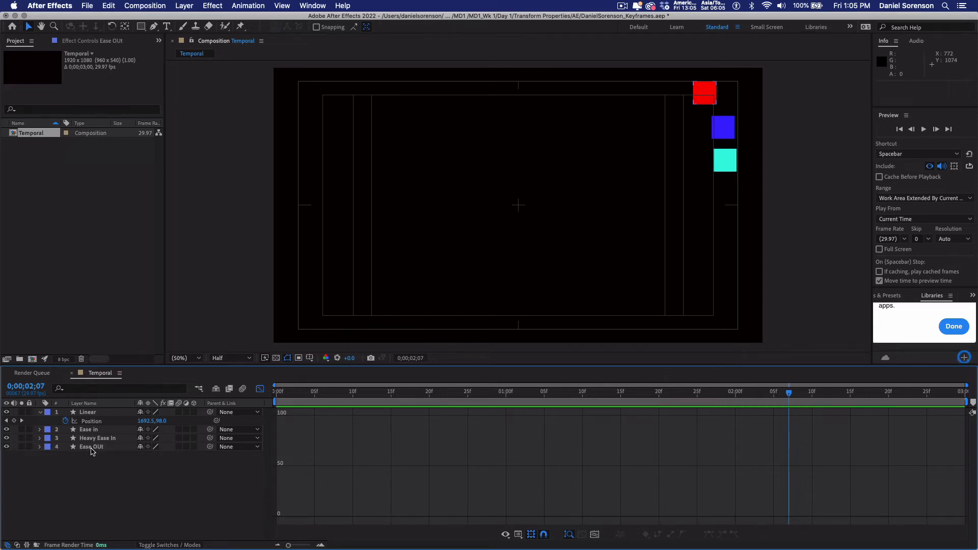
Lower the Ease OUt layer's motion path by setting the Y position of both its keyframes to 496
click(273, 397)
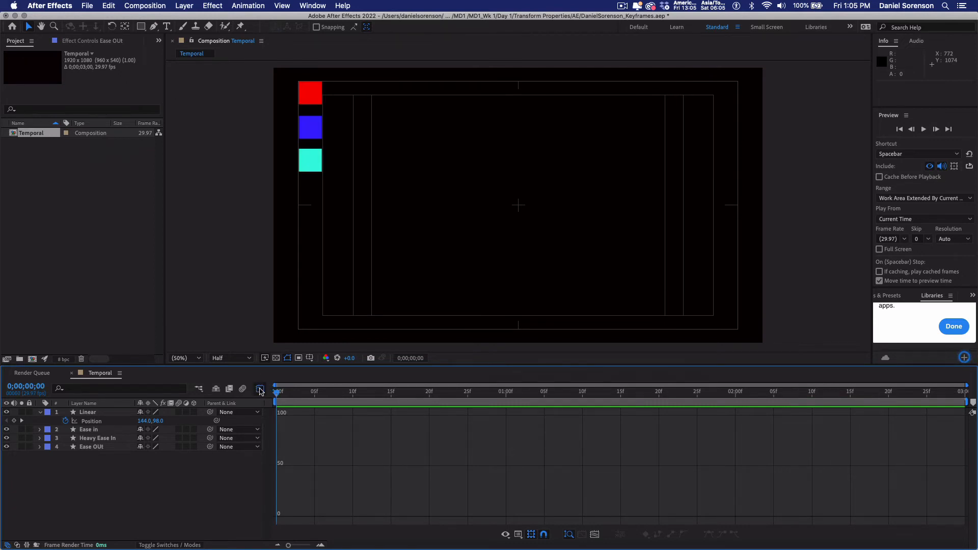
click(261, 390)
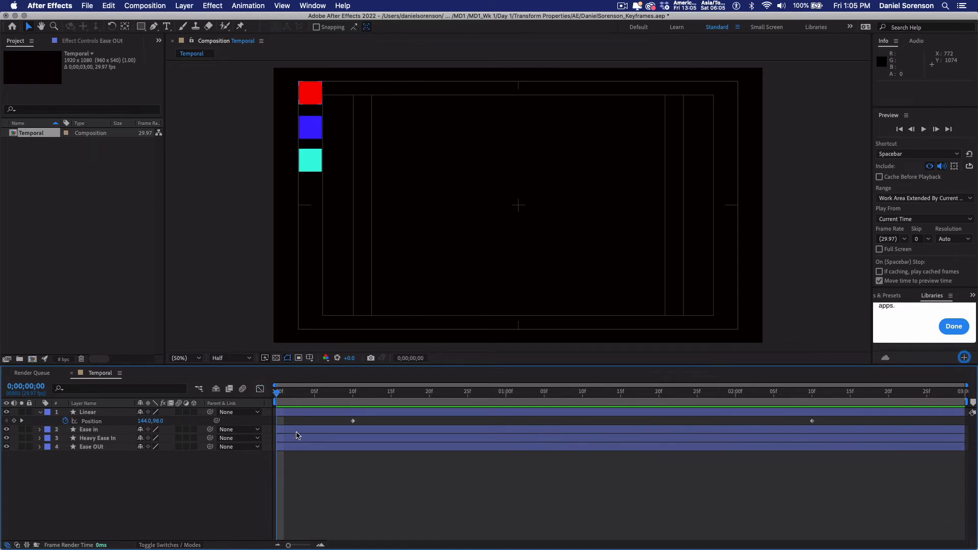
click(304, 448)
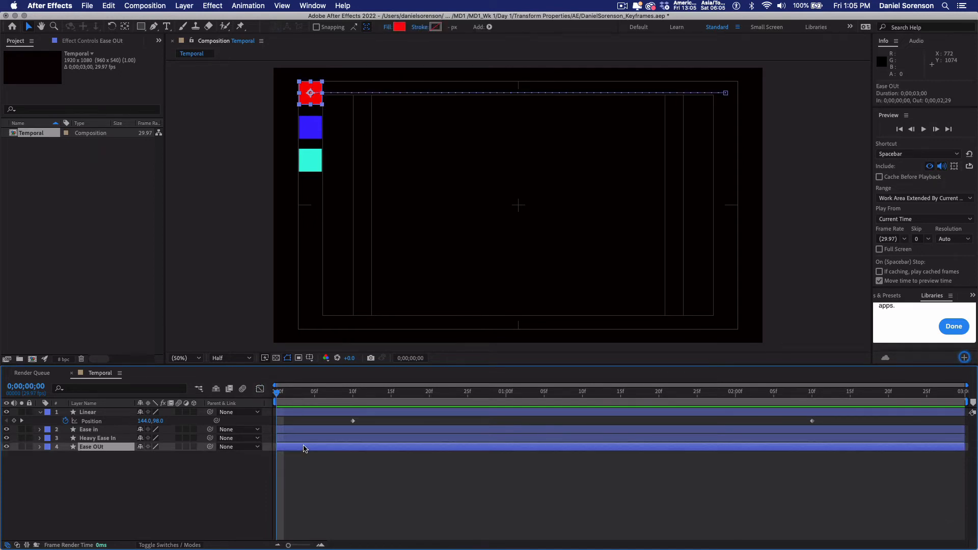
key(p)
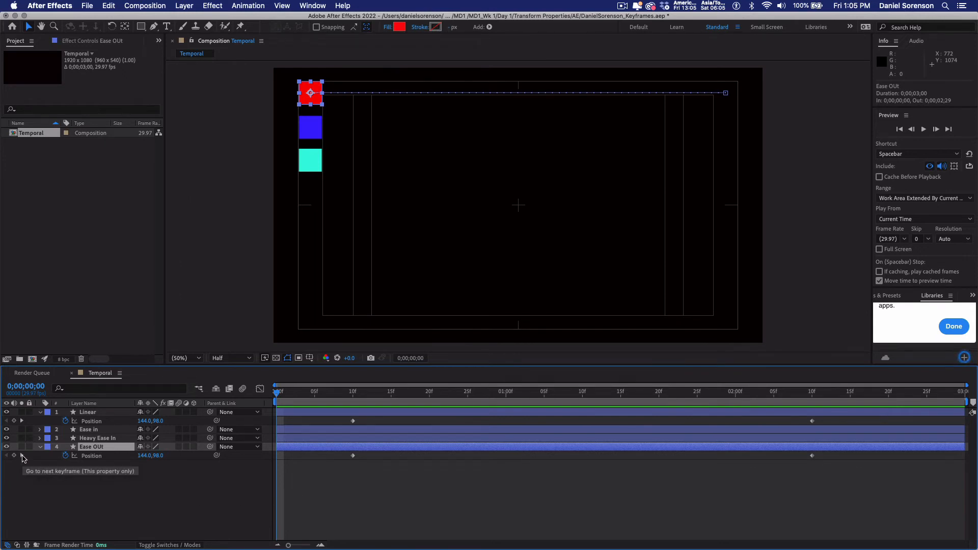
click(22, 456)
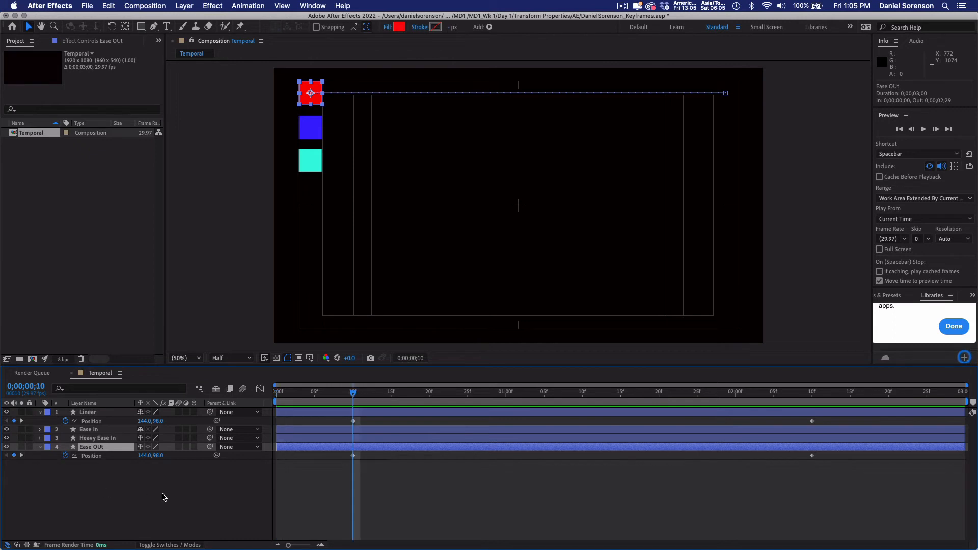
click(91, 456)
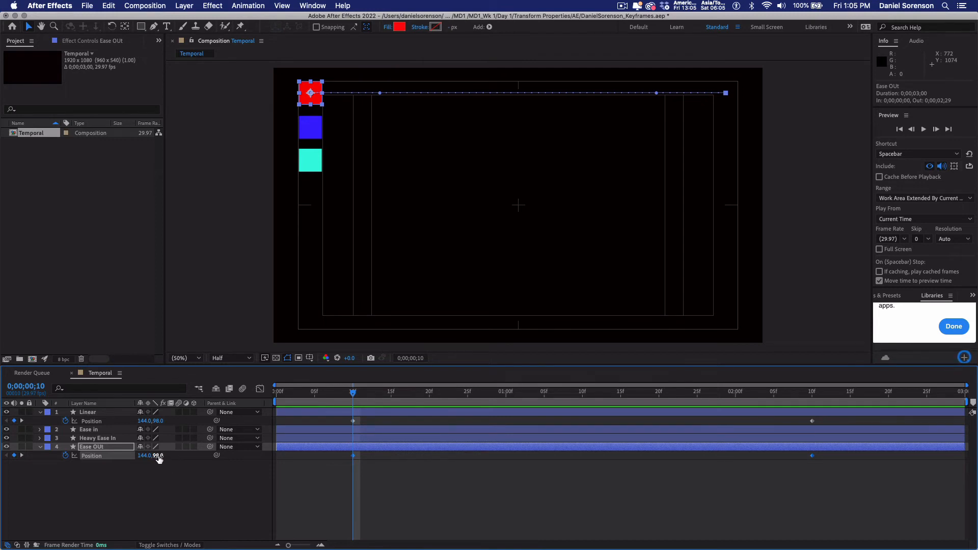
drag(160, 459, 277, 541)
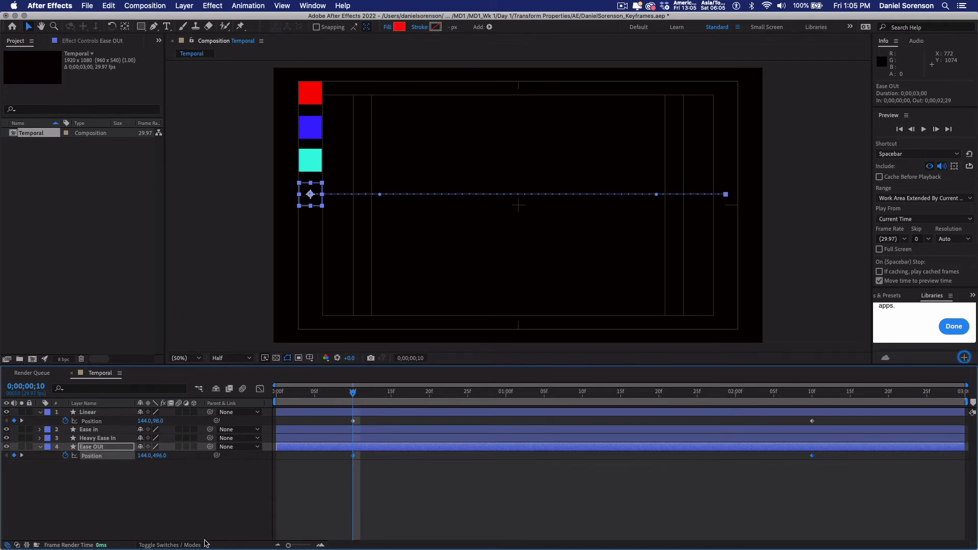
Change the fill colour of the Ease OUt layer's rectangle to yellow, F8CF07
click(41, 449)
click(41, 448)
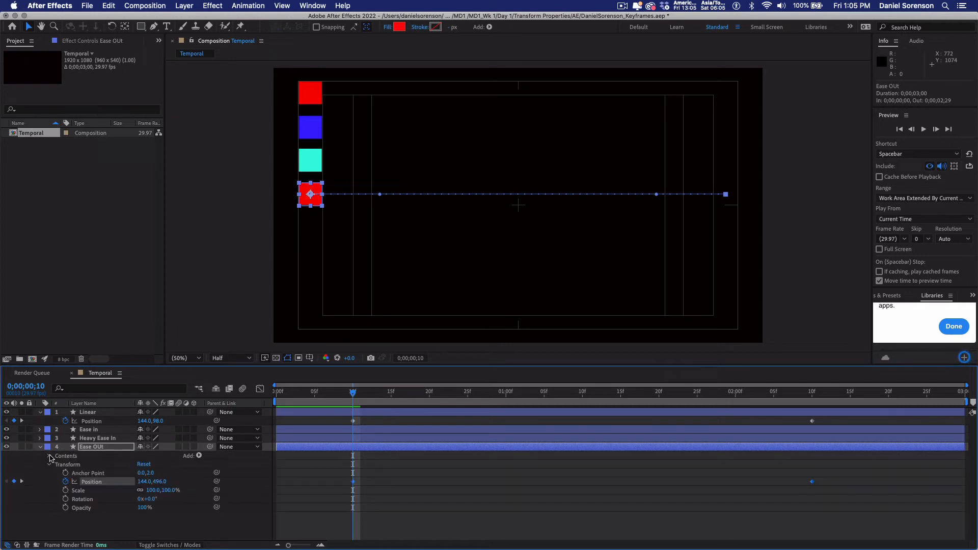
click(49, 457)
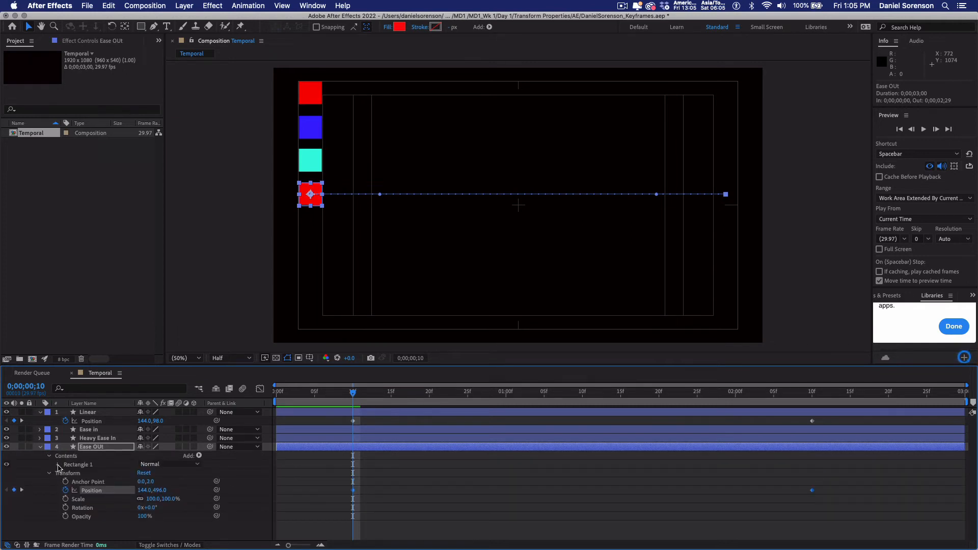
click(58, 464)
click(66, 490)
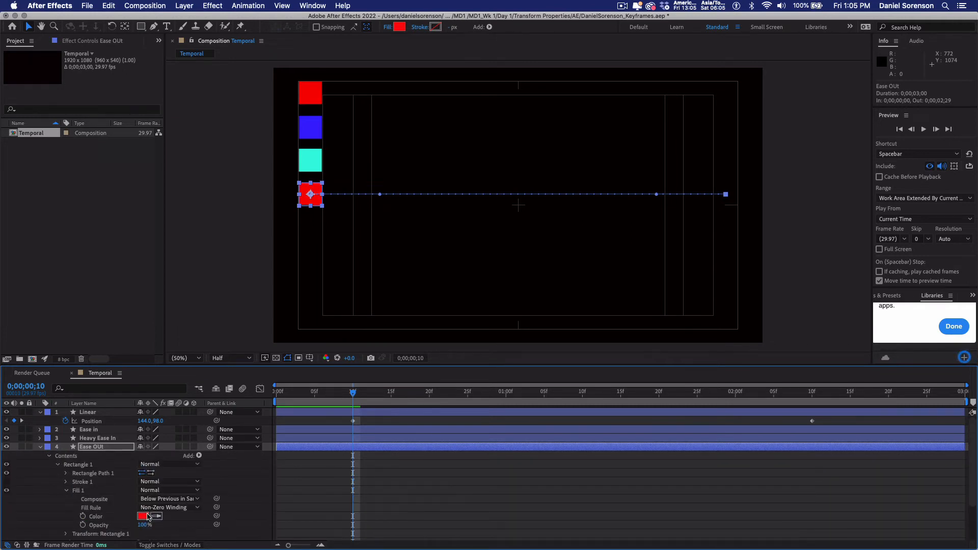
click(143, 516)
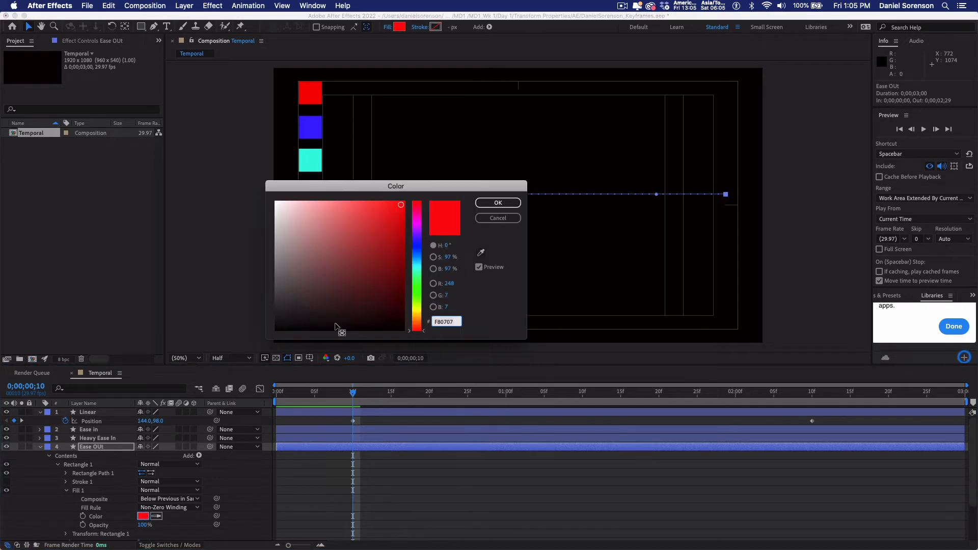
click(417, 313)
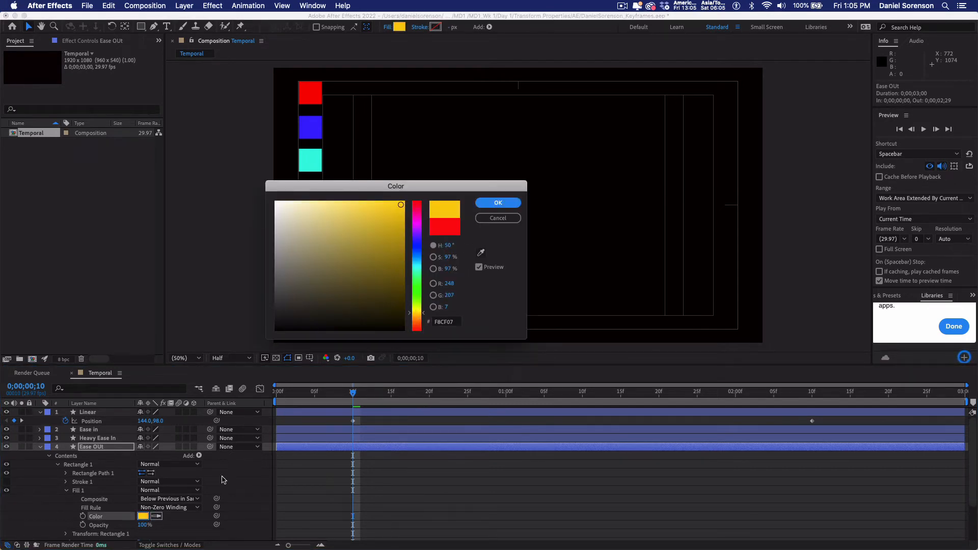
key(Return)
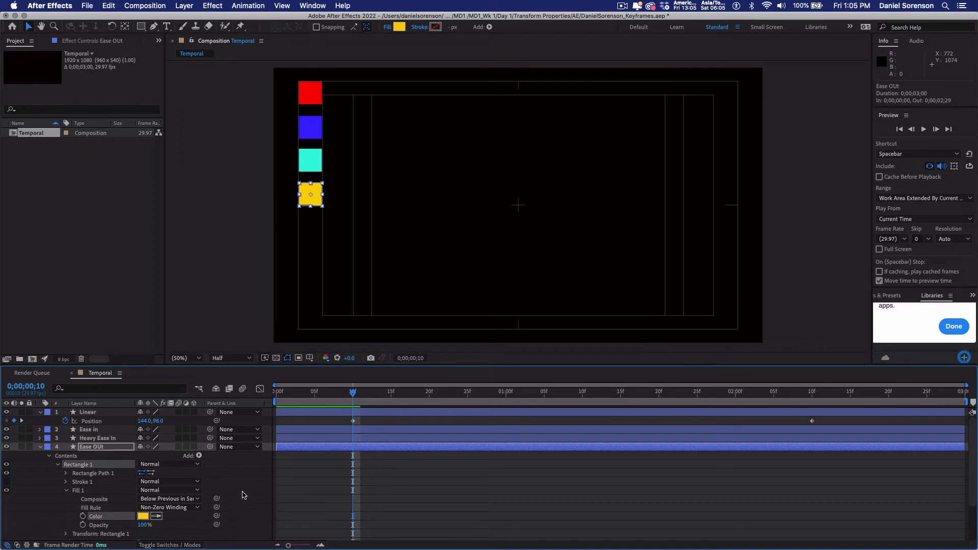
Apply Easy Ease Out to the first Position keyframe of the Ease OUt layer
click(49, 456)
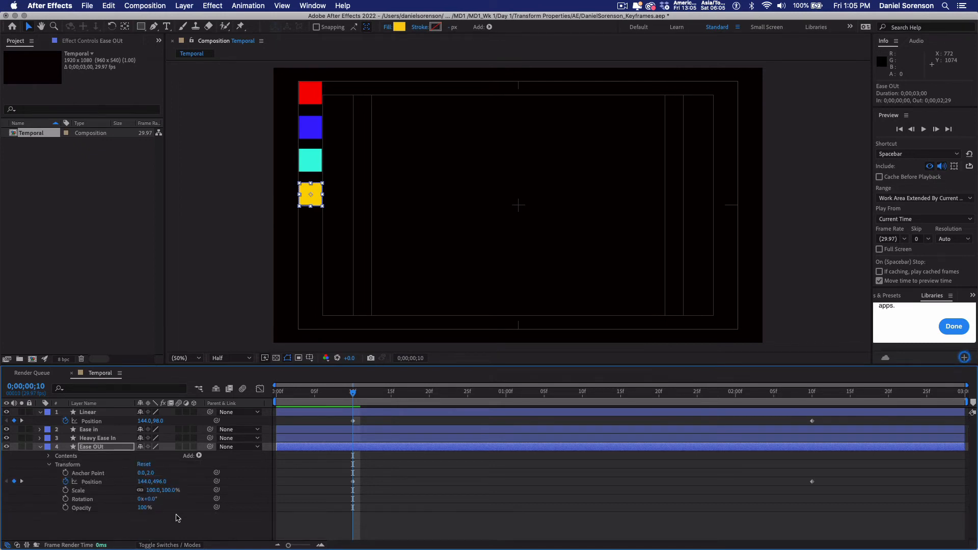
click(353, 482)
right_click(353, 482)
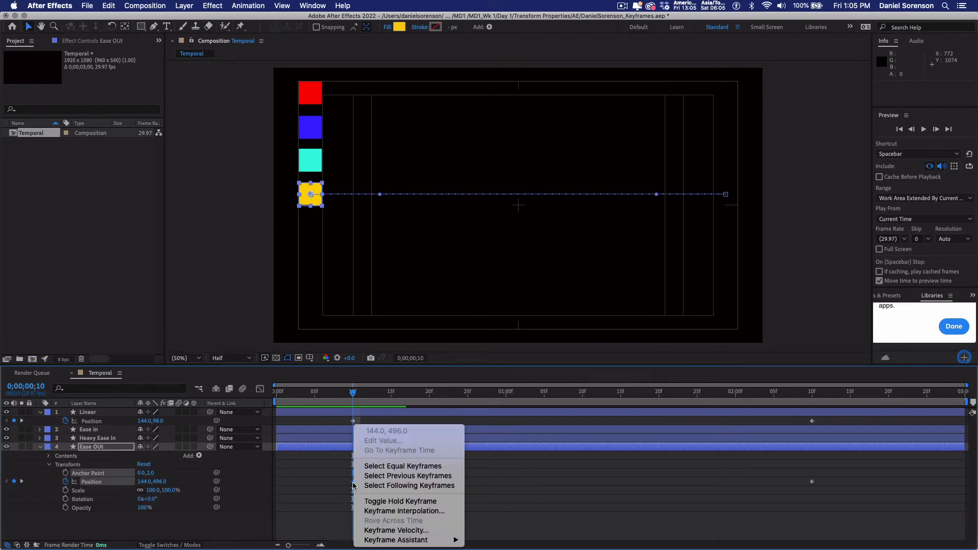
mouse_move(406, 541)
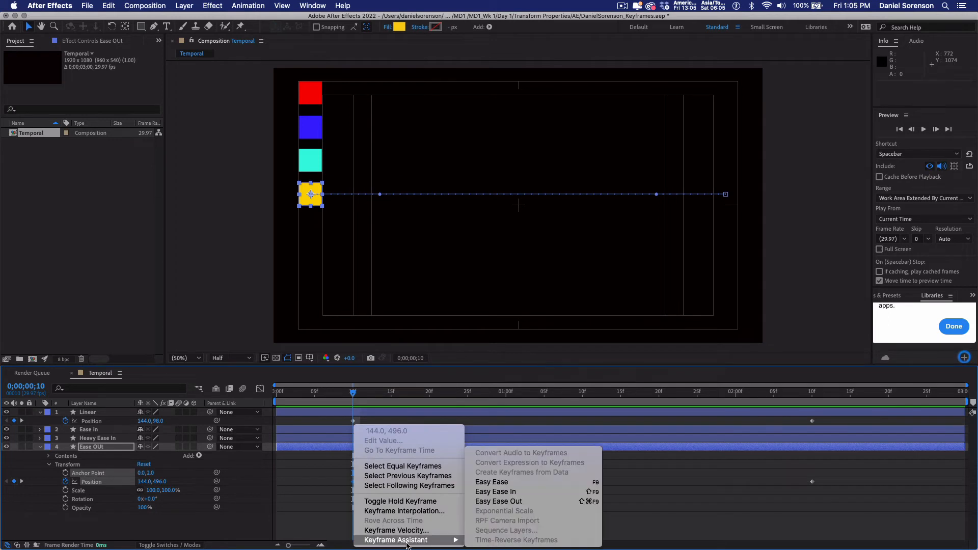
click(517, 502)
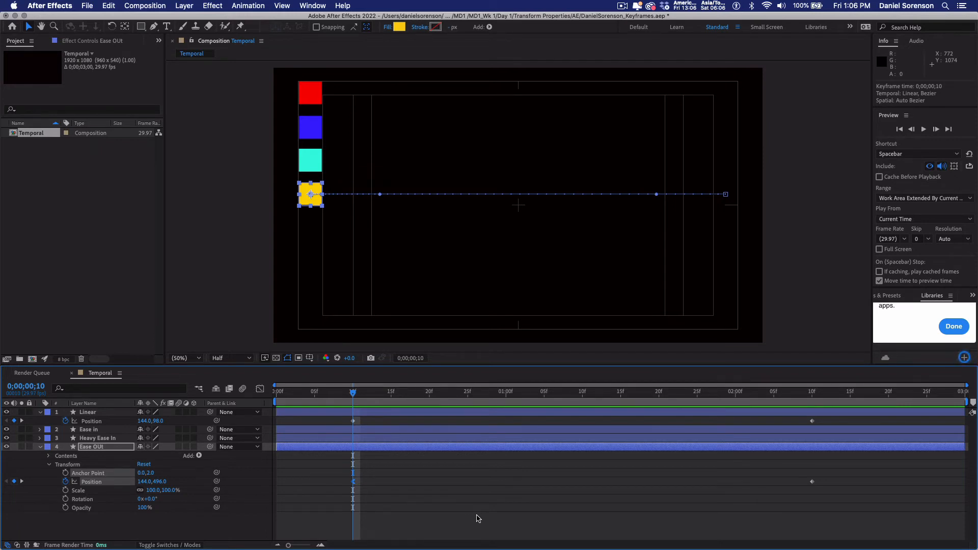
Preview the animation from the start to compare the Ease OUt square with the other three
drag(276, 397, 263, 412)
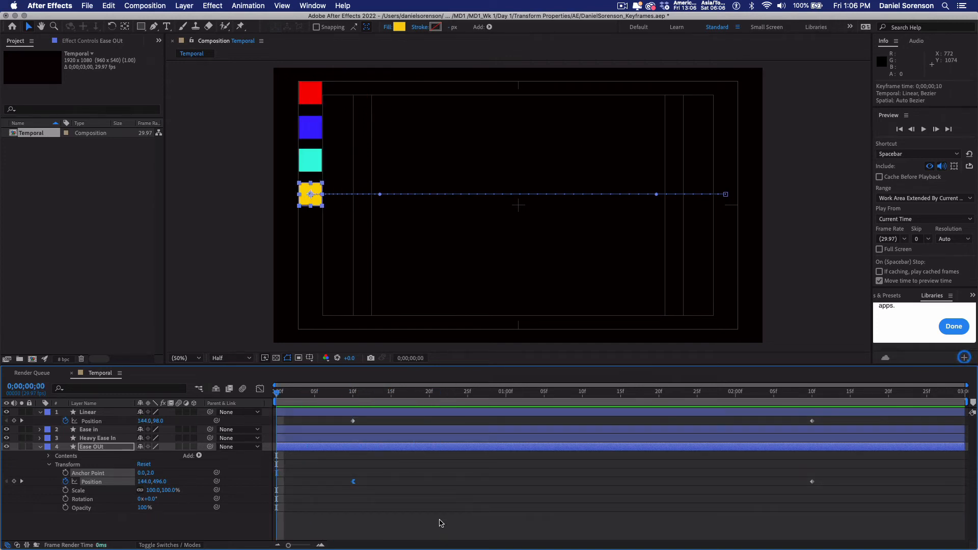
key(space)
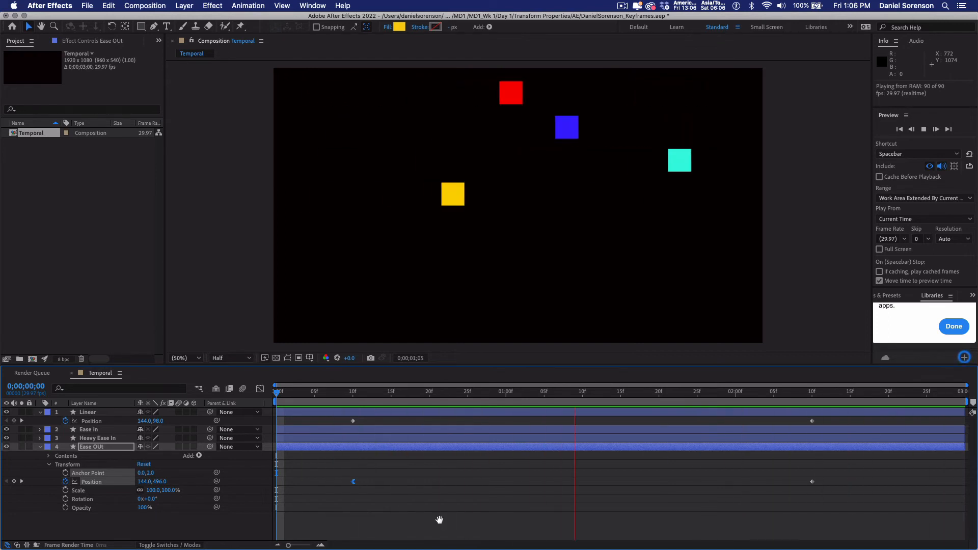
key(space)
Duplicate the Ease OUt layer, placing the copy beneath the original with the name Heavy Ease Out
key(u)
click(85, 450)
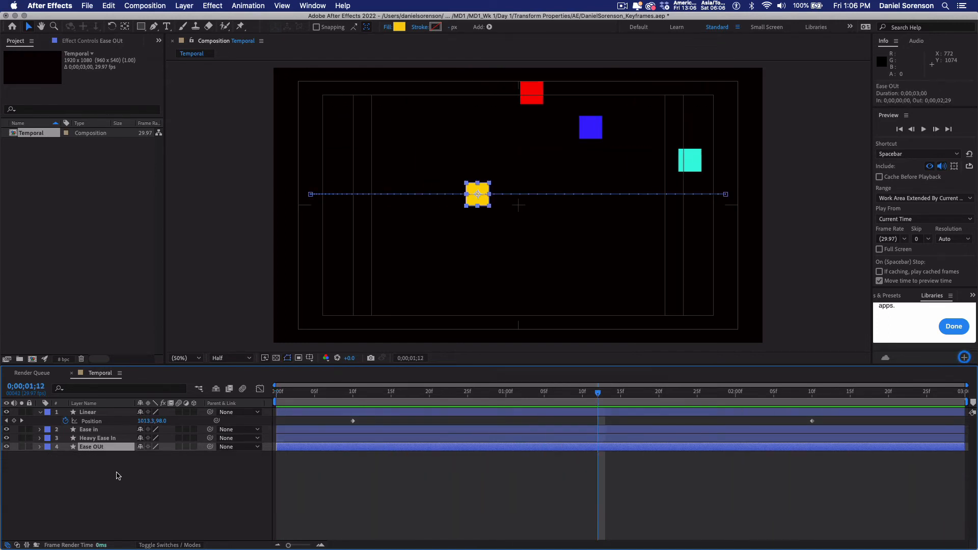
key(super+d)
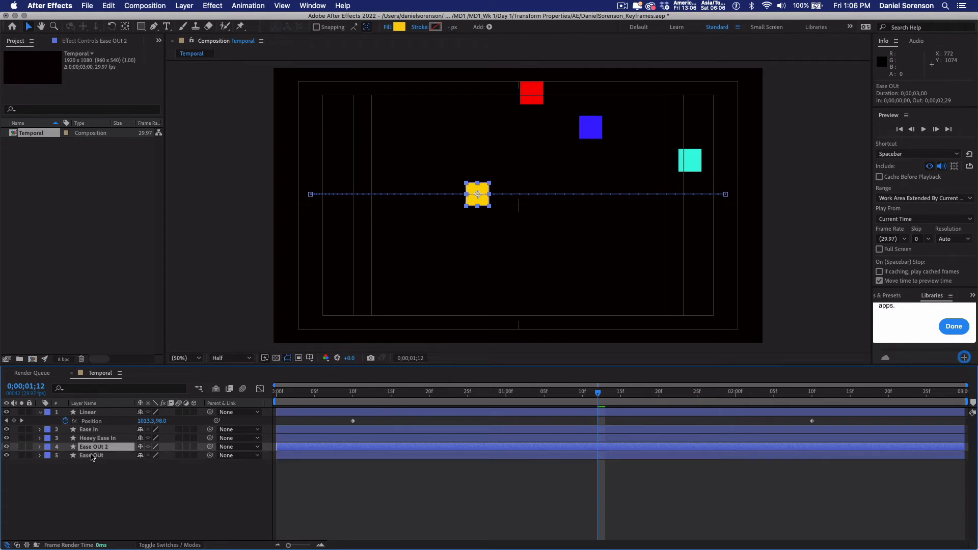
drag(86, 450, 91, 481)
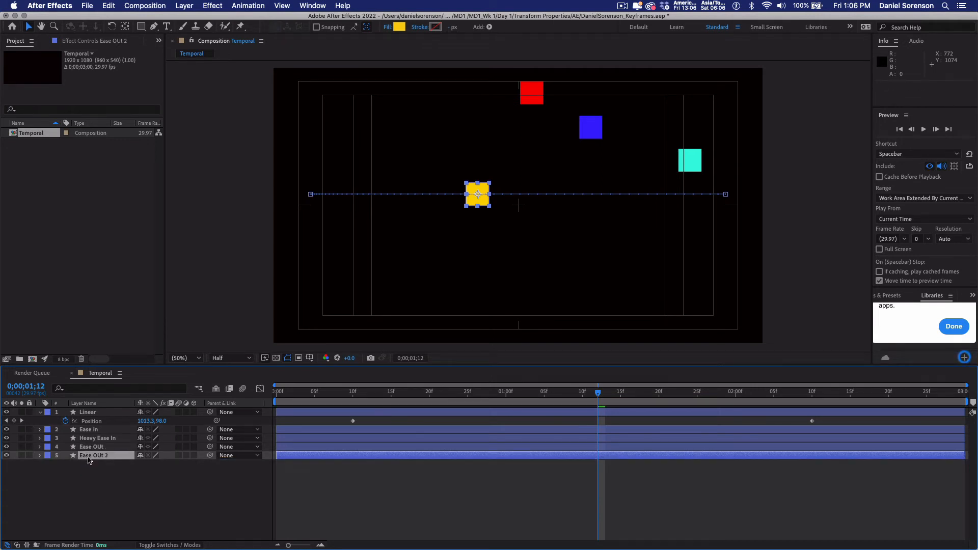
key(Return)
text(Heavy)
click(82, 494)
Lower the Heavy Ease Out layer's motion path by setting the Y position of both its keyframes to 624
click(98, 458)
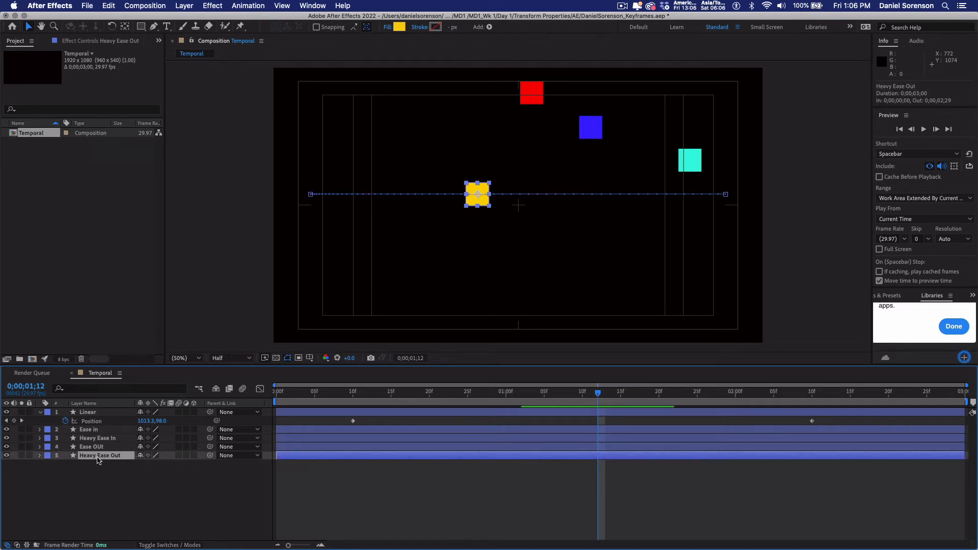
key(p)
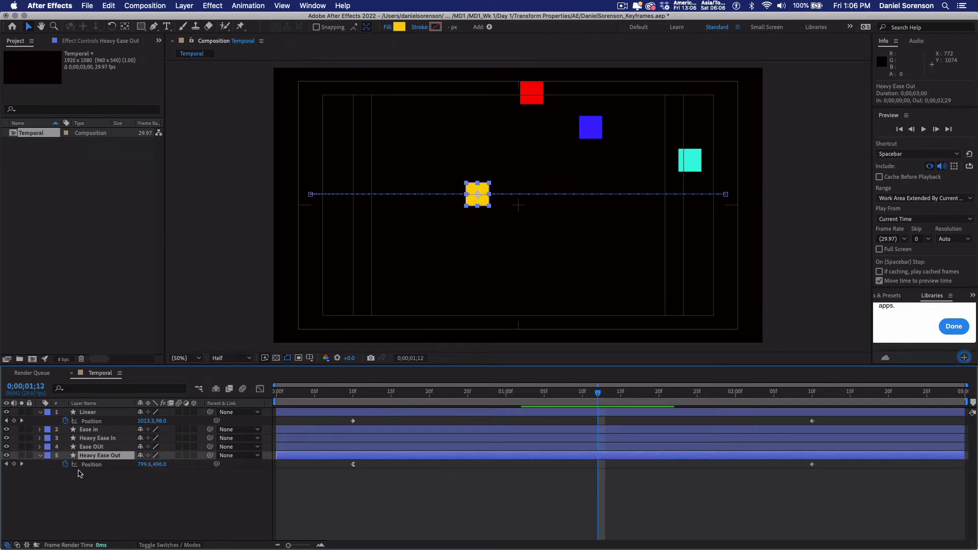
click(6, 464)
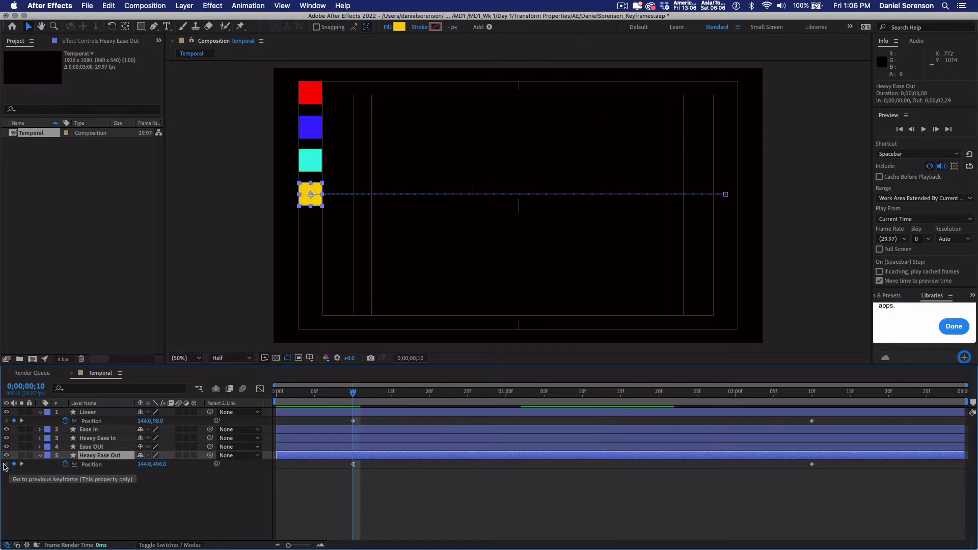
click(91, 465)
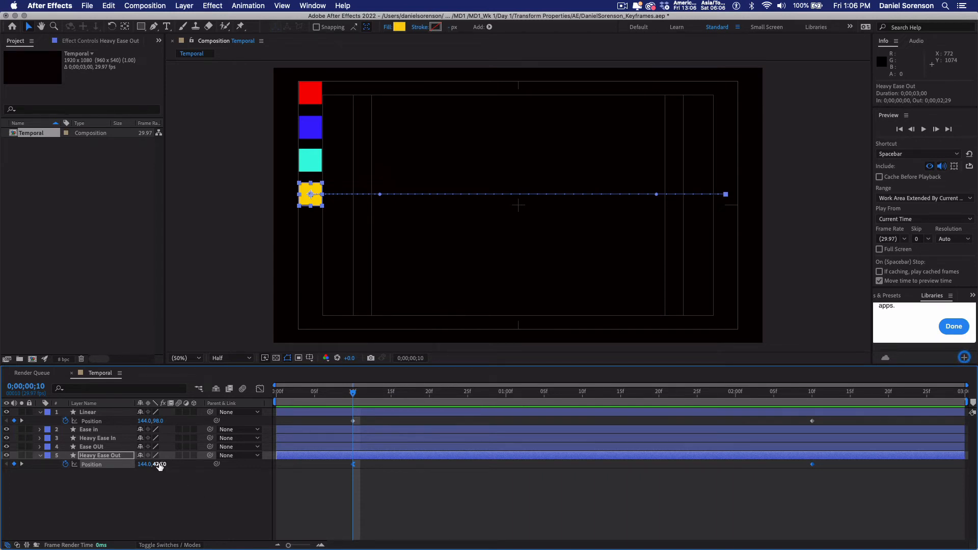
drag(160, 466, 214, 473)
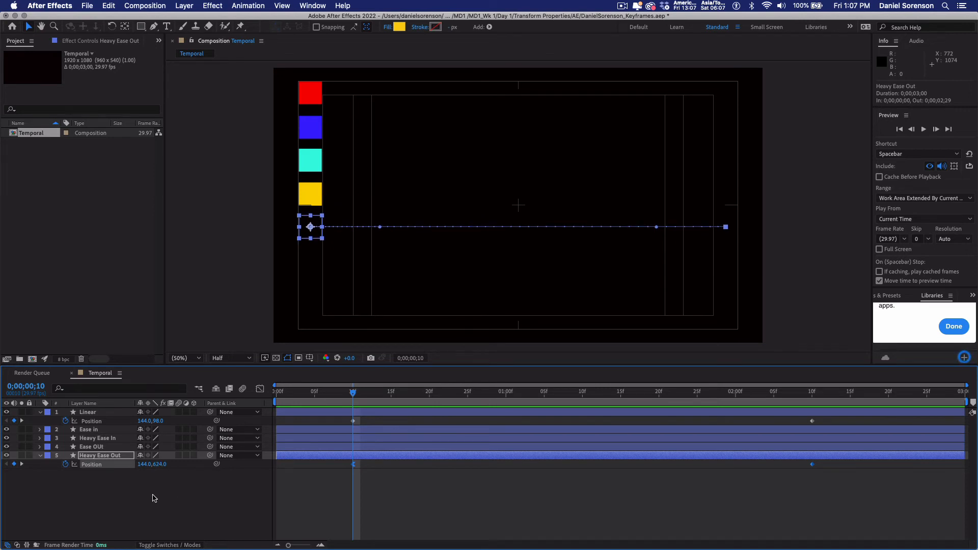
Change the fill colour of the Heavy Ease Out layer's rectangle to purple, 9007F8
click(39, 456)
click(39, 456)
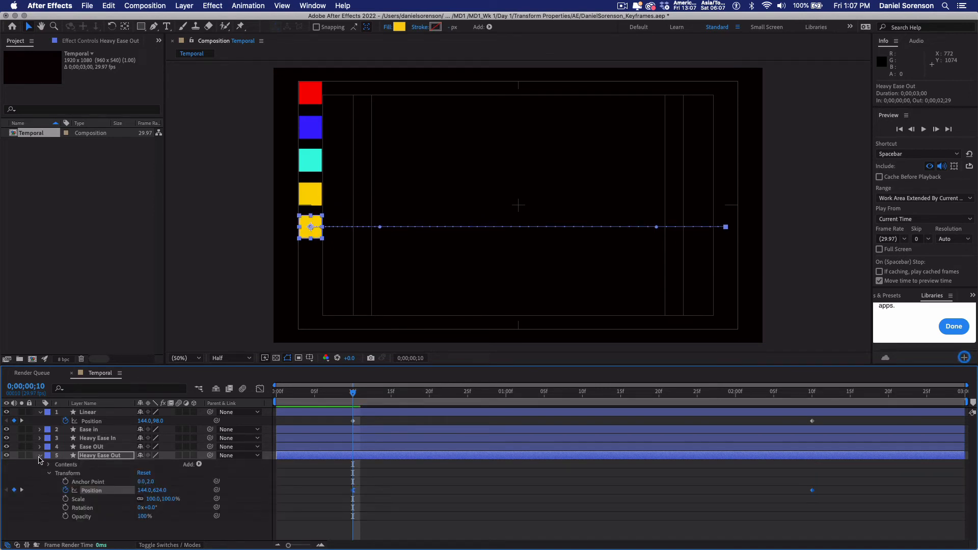
click(49, 464)
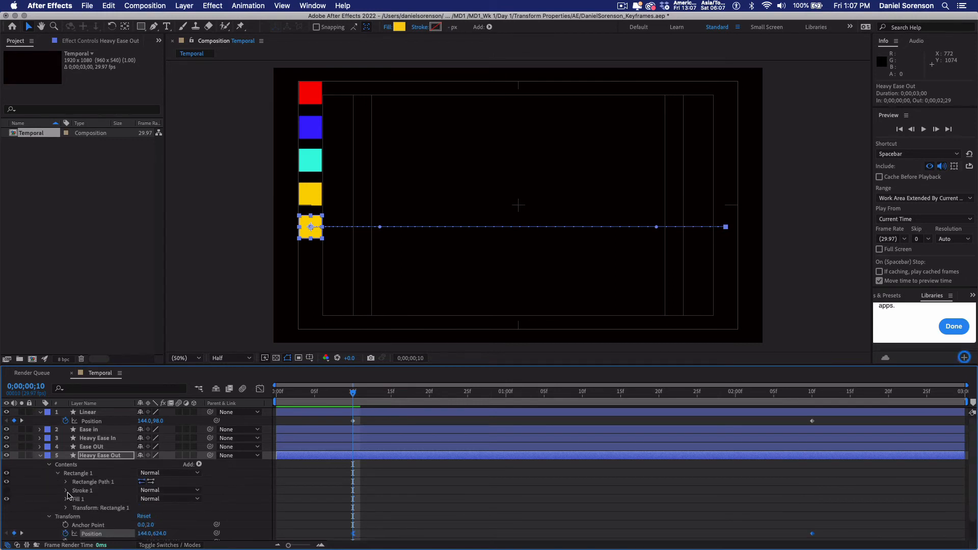
click(66, 500)
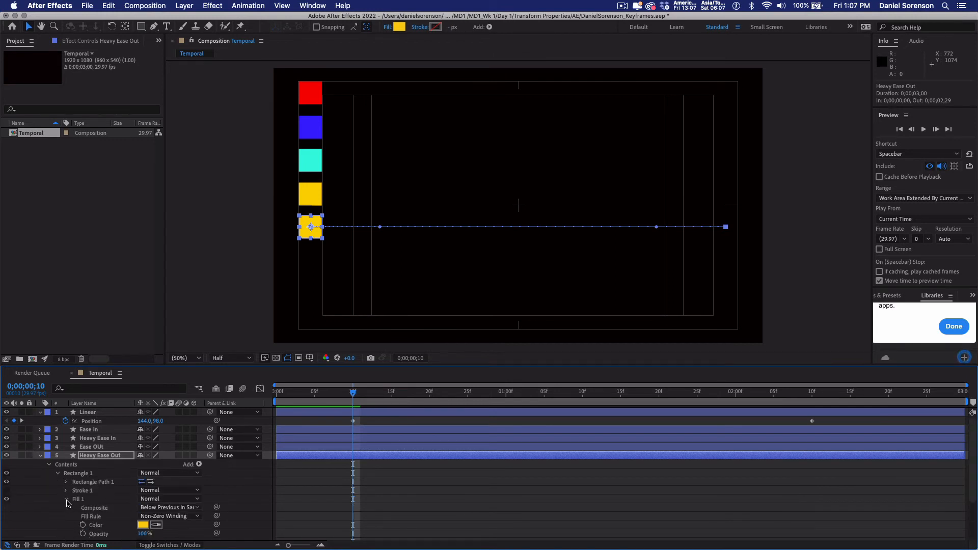
click(145, 526)
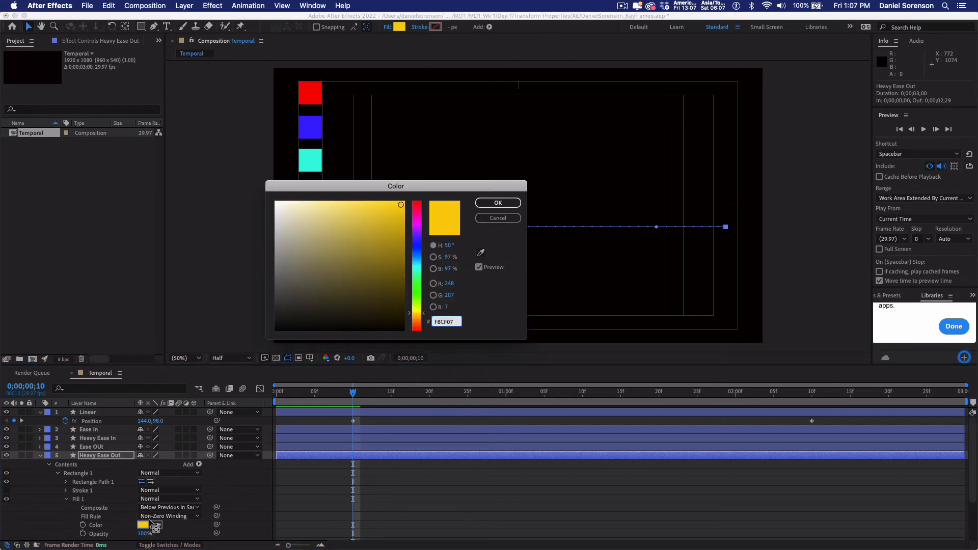
click(415, 234)
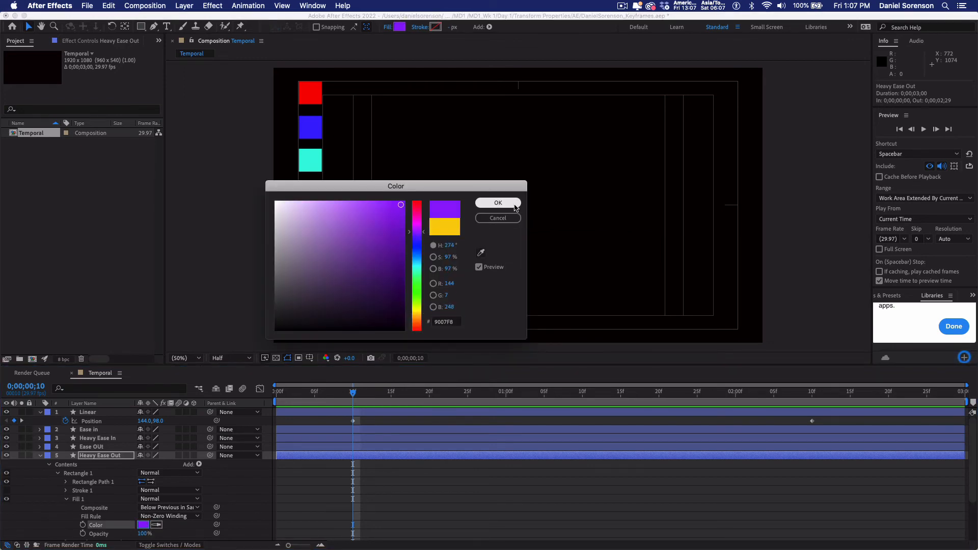
key(Return)
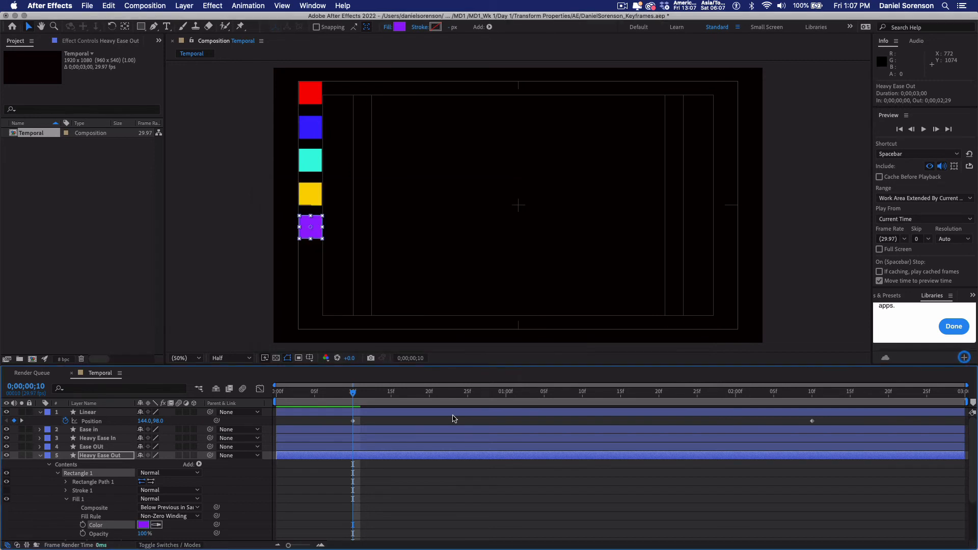
click(41, 456)
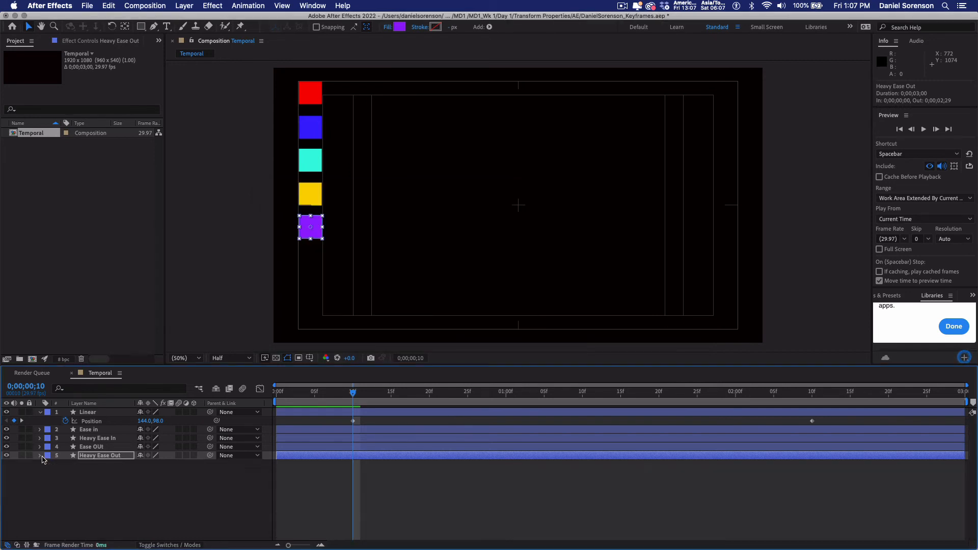
In the speed graph, extend the outgoing handle of Heavy Ease Out's first Position keyframe to about 1;10 at zero speed
click(308, 456)
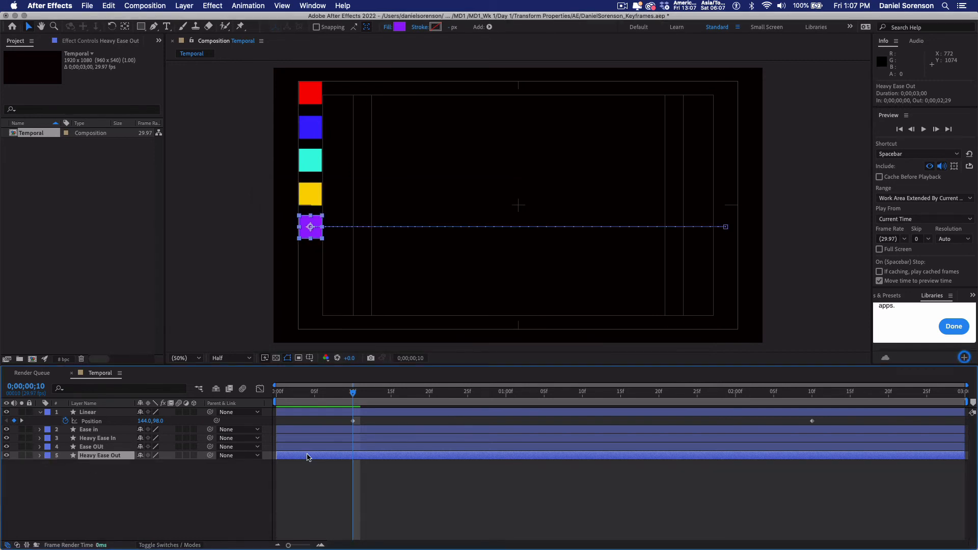
key(p)
drag(854, 471, 332, 464)
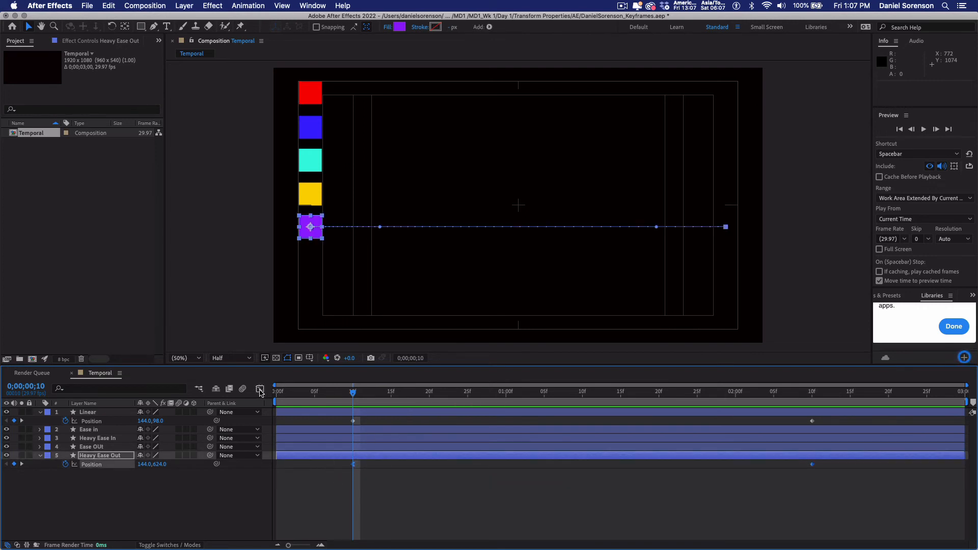
click(260, 390)
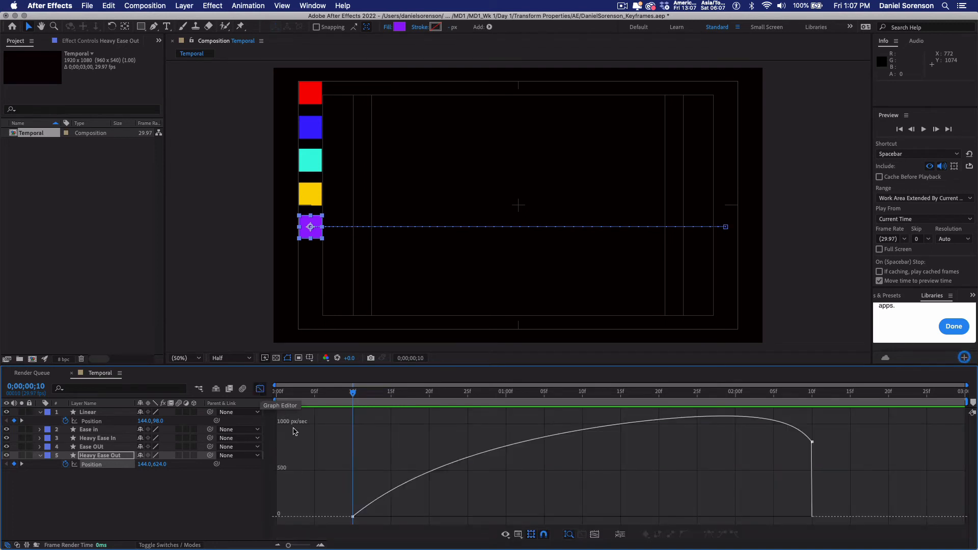
mouse_move(353, 518)
click(354, 517)
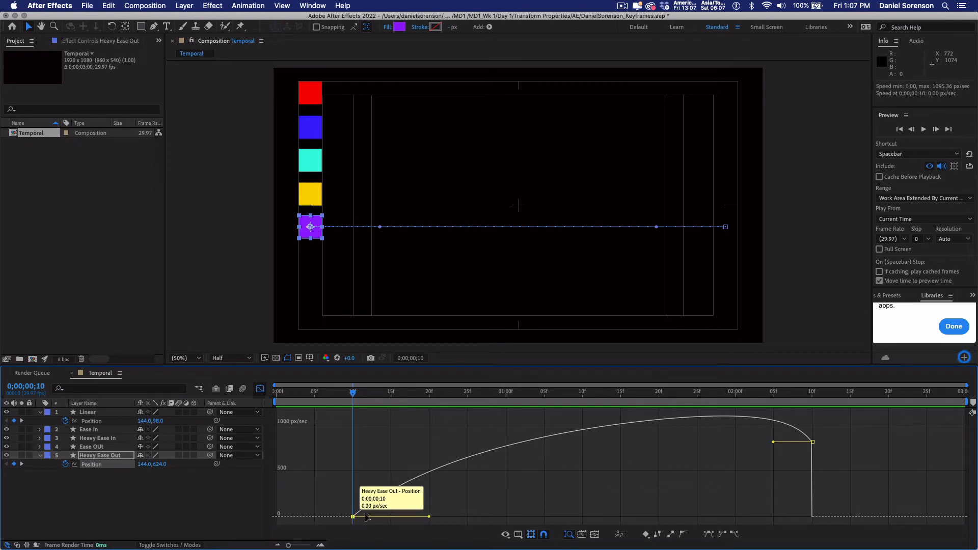
drag(488, 515, 698, 525)
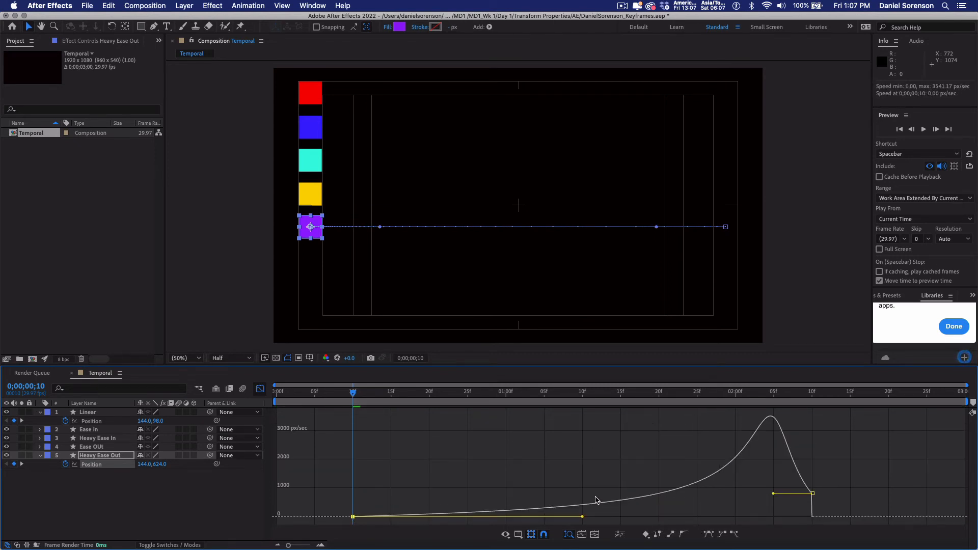
Preview the animation from the start to compare the five squares, and return the timeline from the speed graph to layer bars
click(275, 393)
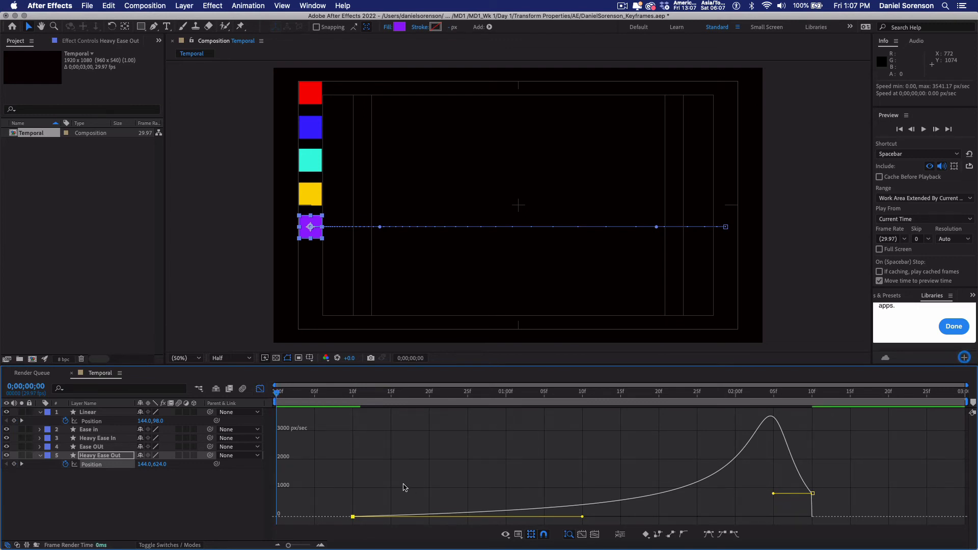
key(space)
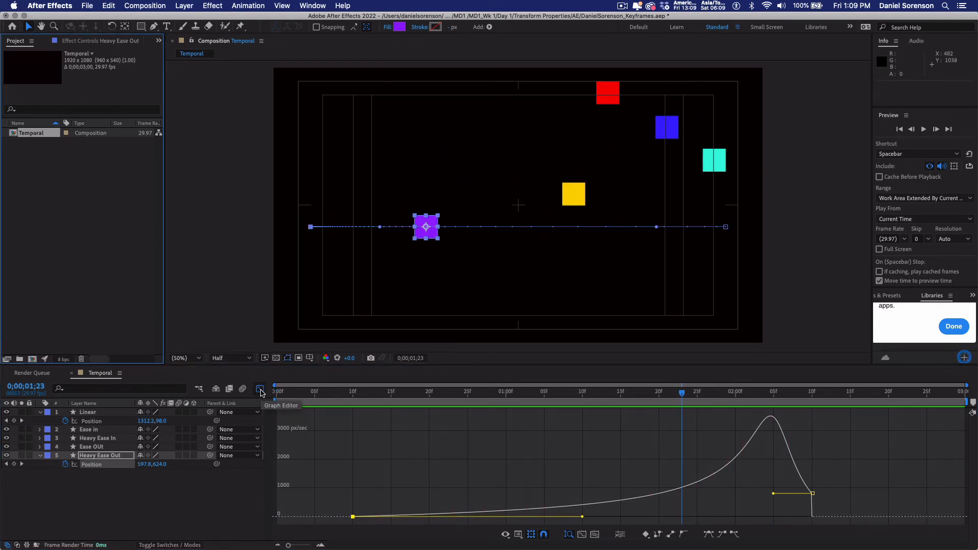
click(260, 390)
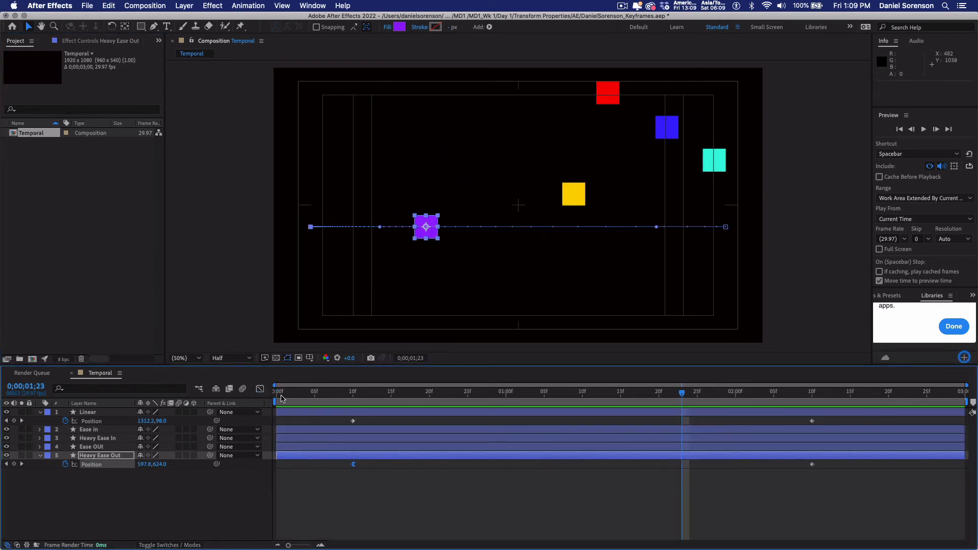
click(154, 495)
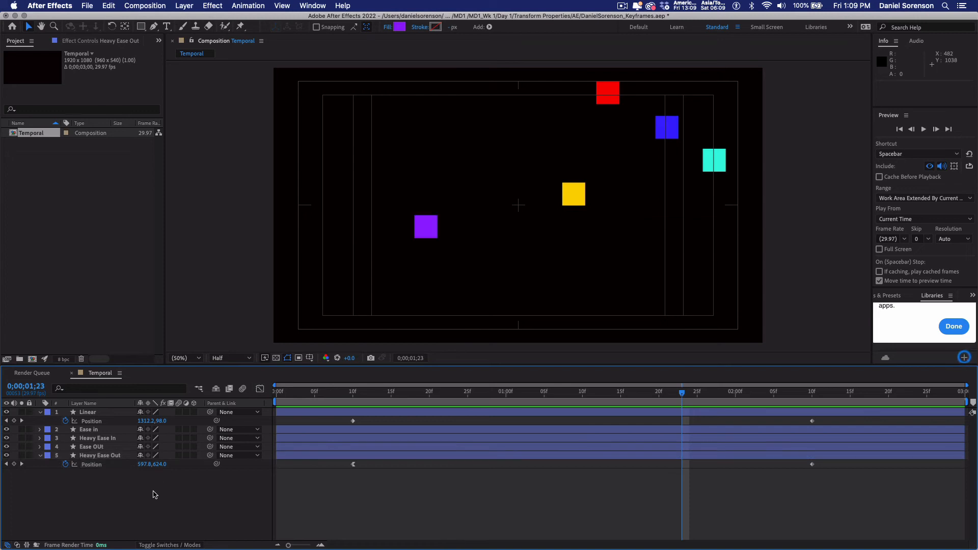
Duplicate the Heavy Ease Out layer and place the copy at the end of the layer stack
click(95, 456)
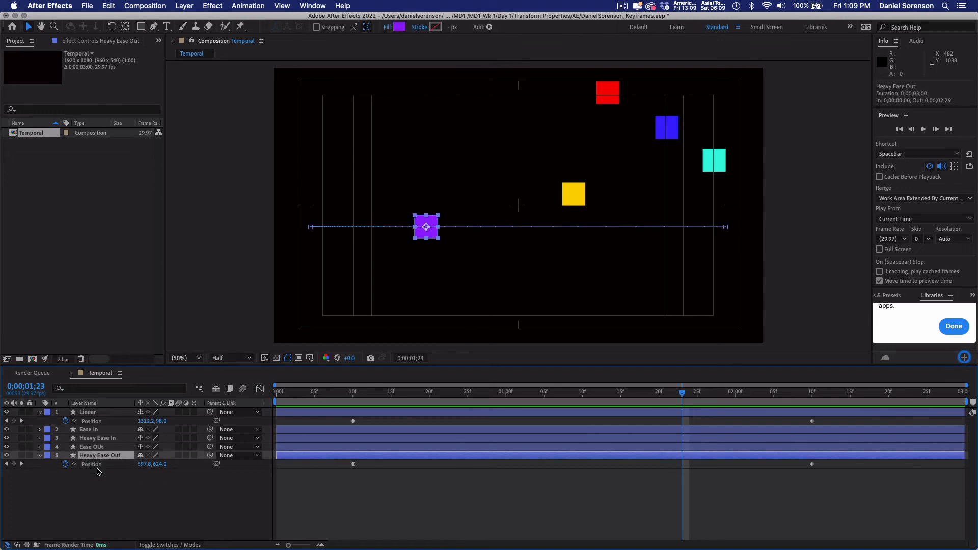
key(super+d)
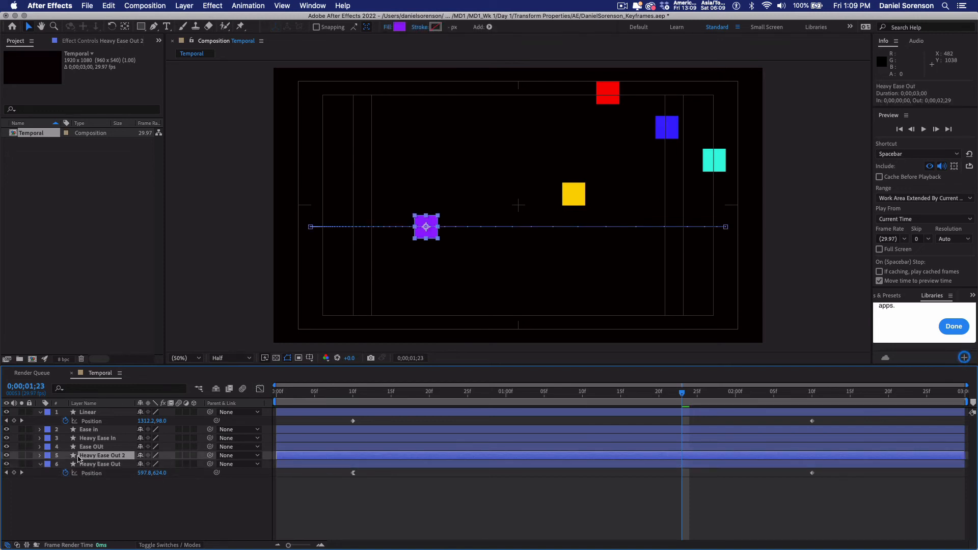
drag(78, 458, 80, 484)
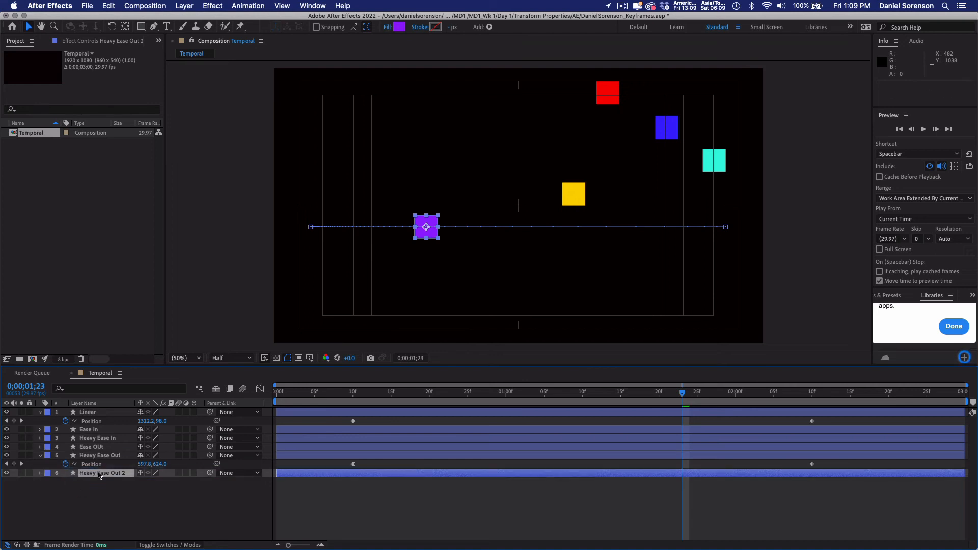
Lower the duplicated layer's motion path by setting the Y position of both its keyframes to 753
key(p)
click(7, 481)
click(95, 482)
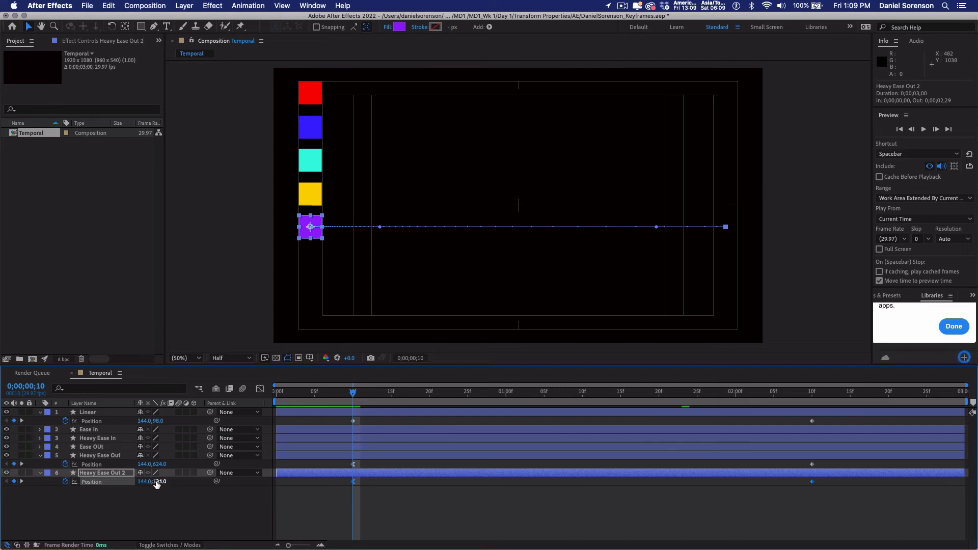
drag(159, 484, 210, 496)
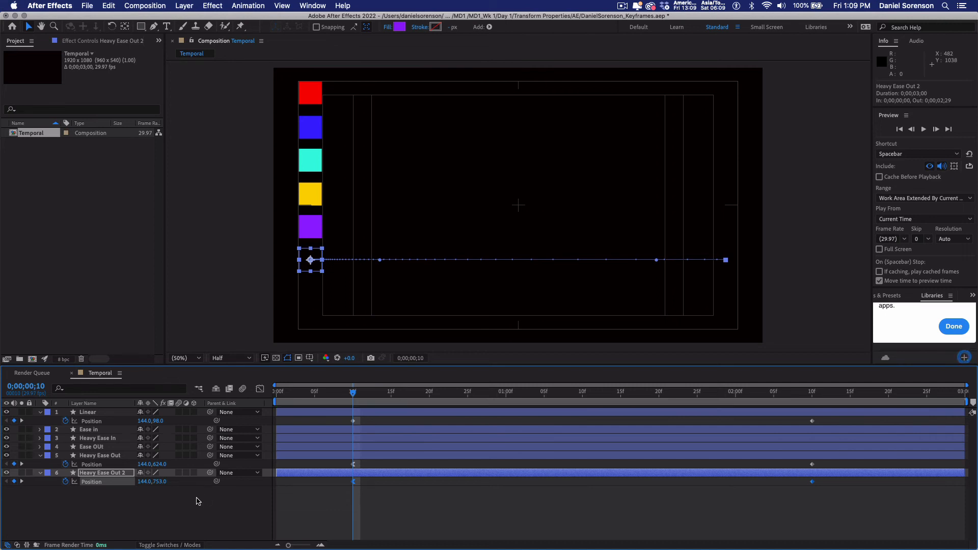
Change the fill colour of the duplicated Heavy Ease Out layer's rectangle to blue, 077EF8
click(40, 473)
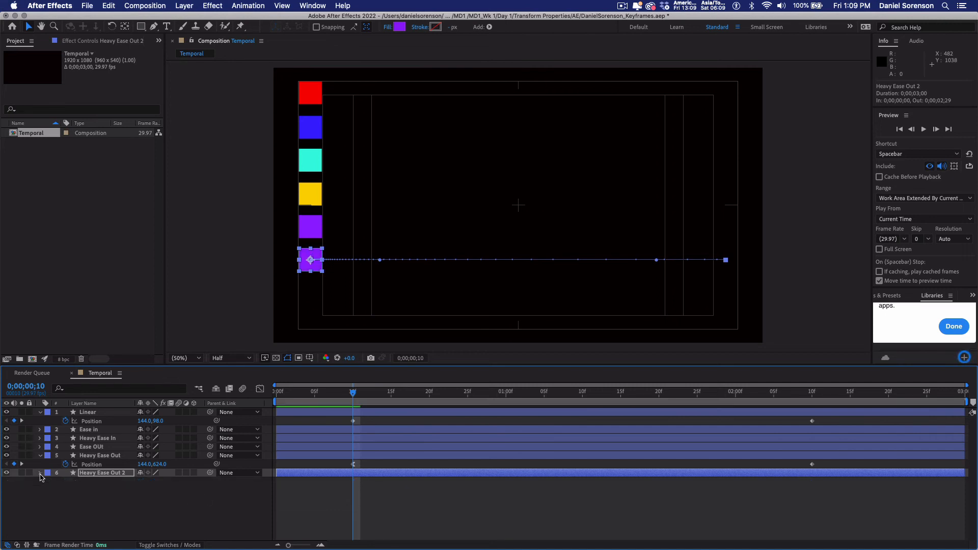
click(40, 474)
click(49, 482)
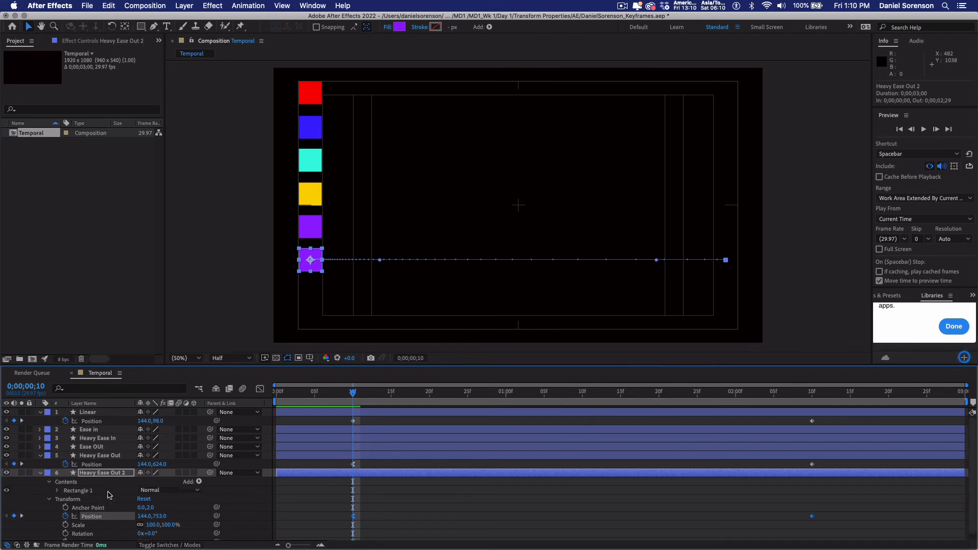
click(57, 490)
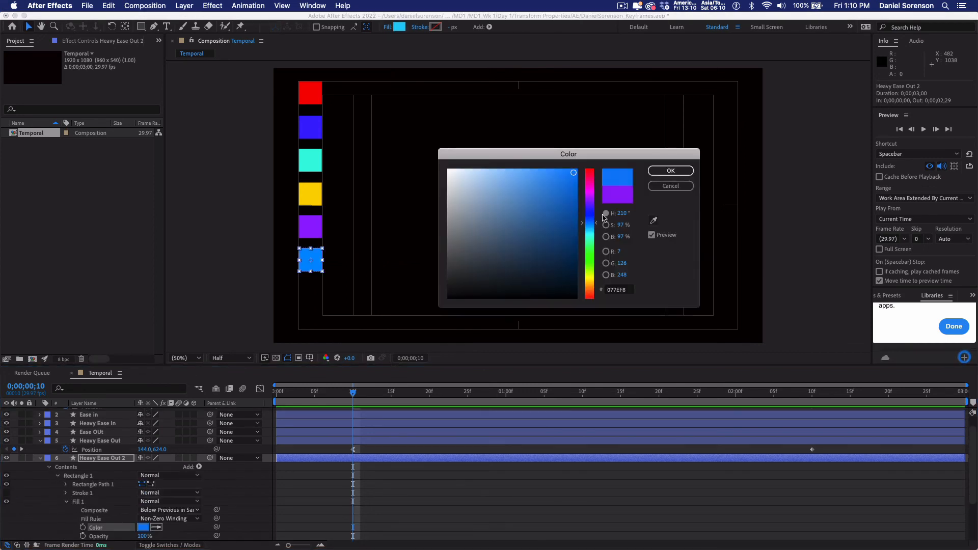
click(669, 175)
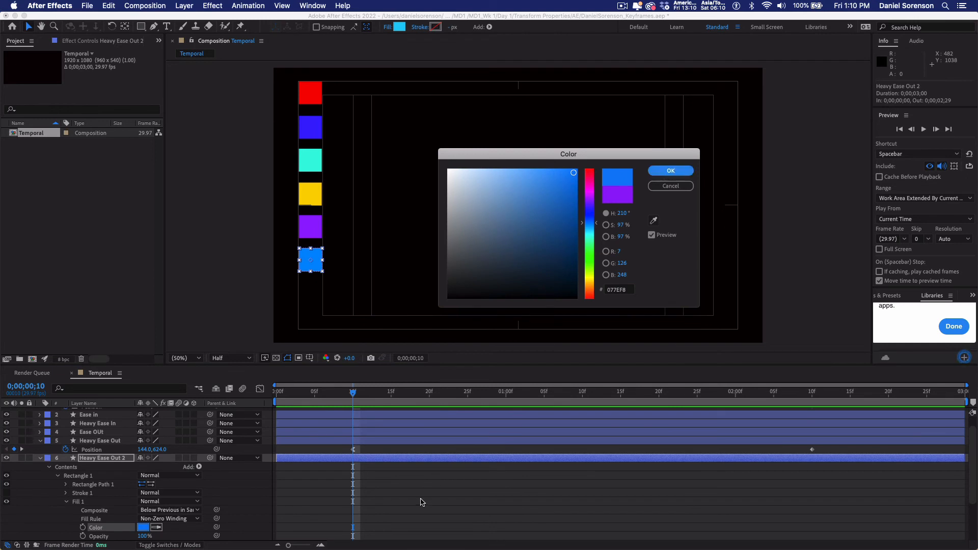
click(49, 468)
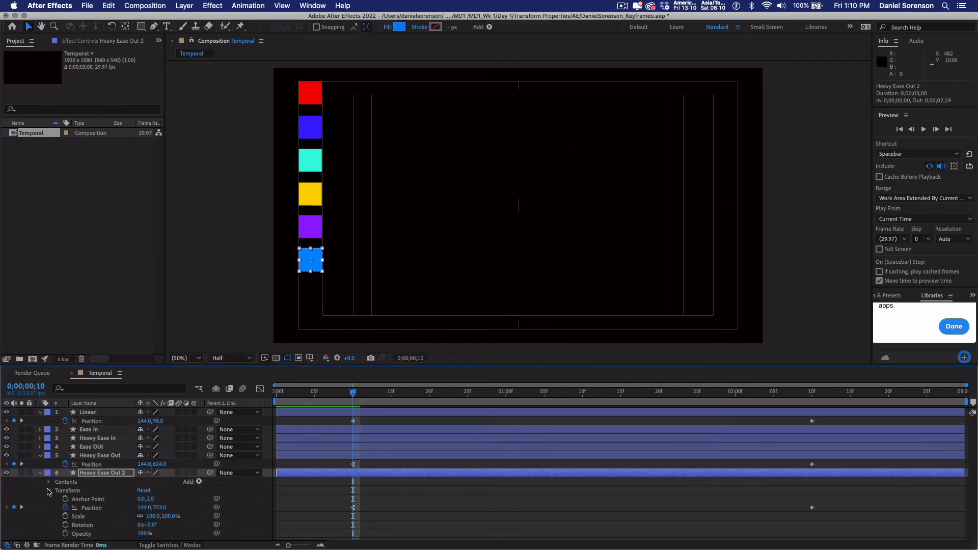
click(50, 492)
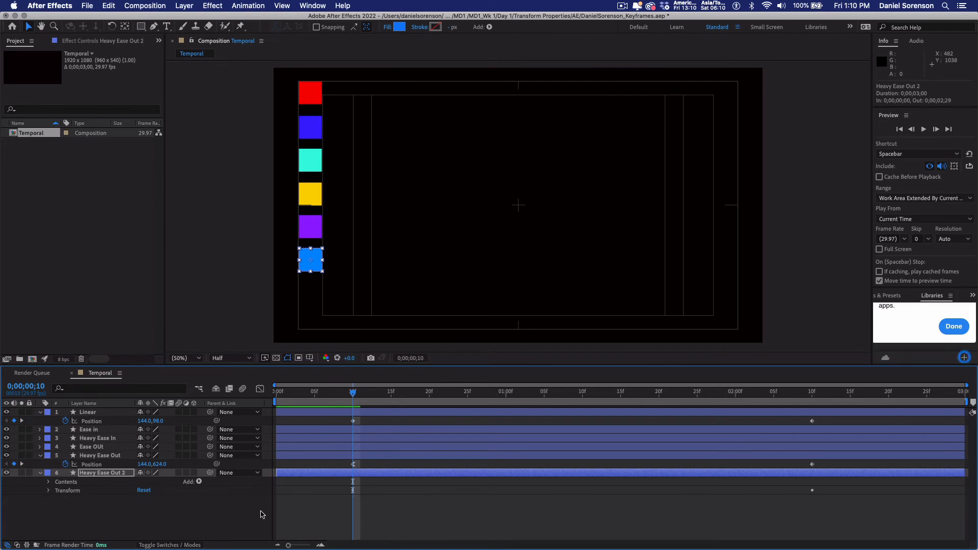
Reveal the duplicated Heavy Ease Out layer's properties and rename the layer Easy Ease
key(u)
key(u)
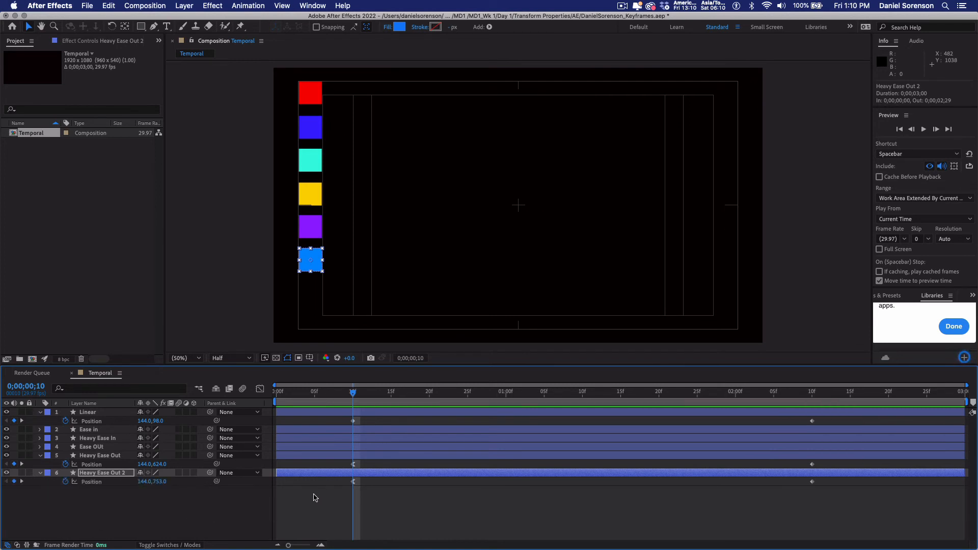
click(58, 490)
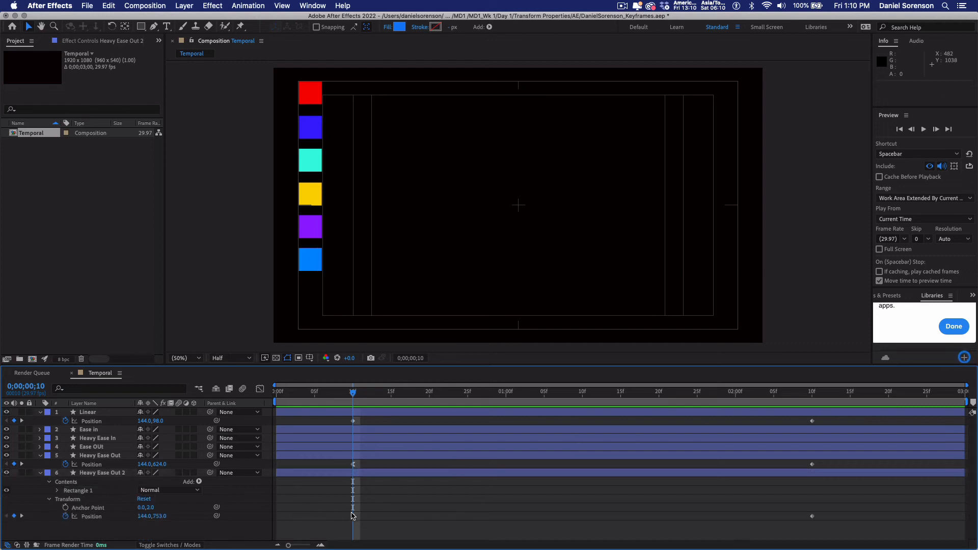
click(358, 517)
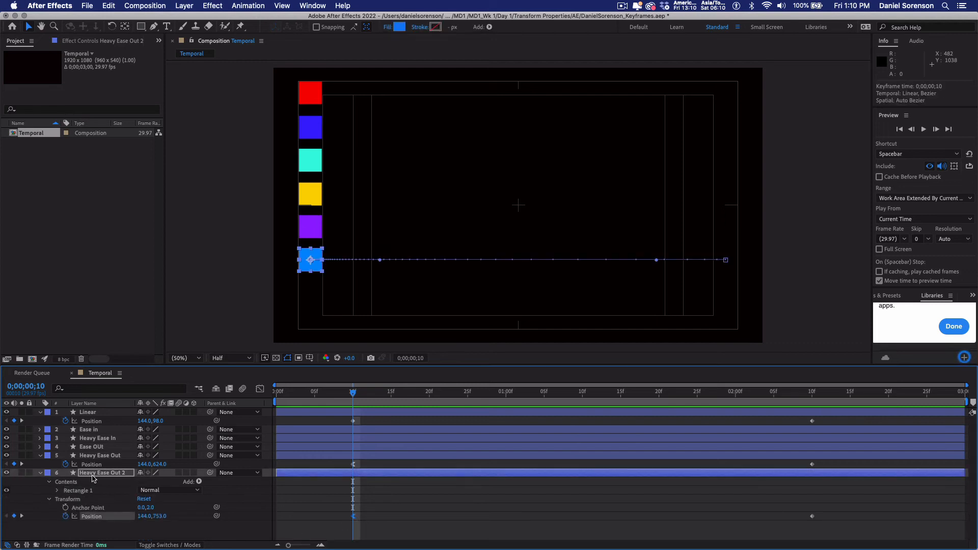
click(124, 473)
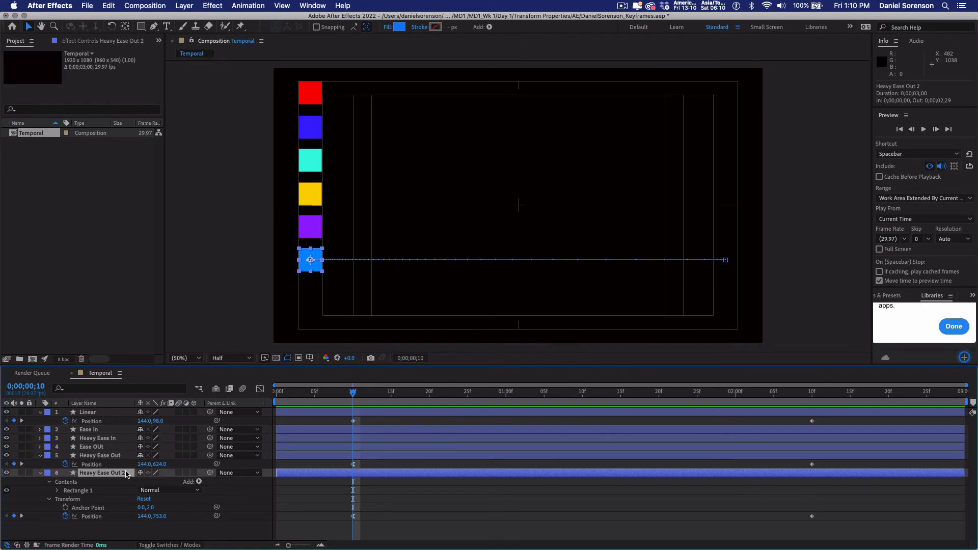
key(Return)
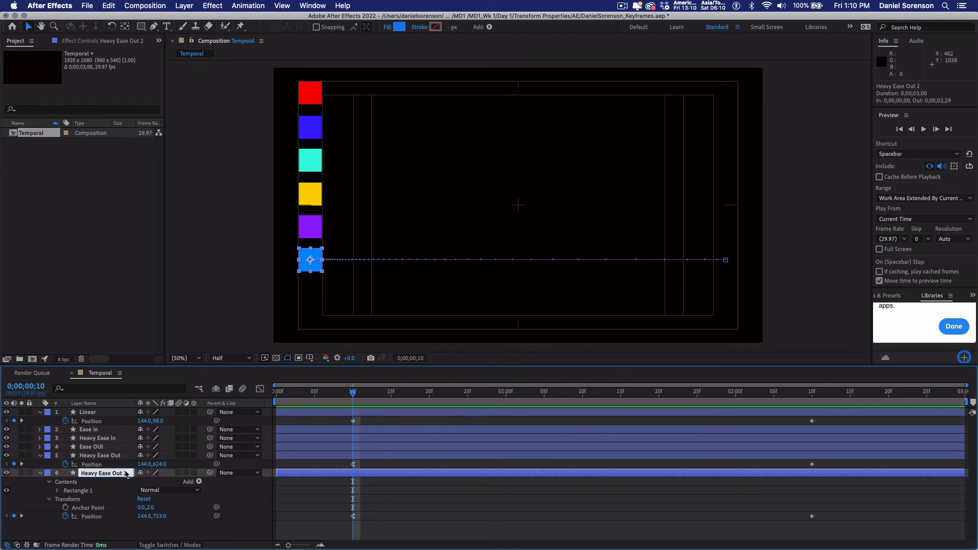
text(Easy Easy)
key(BackSpace)
text(e)
key(Return)
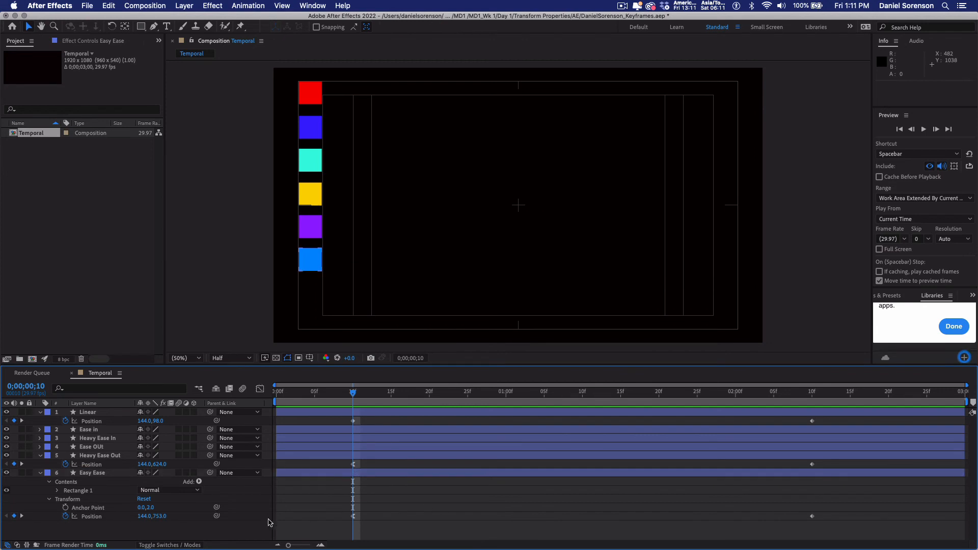
Apply Easy Ease In to the Easy Ease layer's last Position keyframe at 0;00;02;10
click(22, 516)
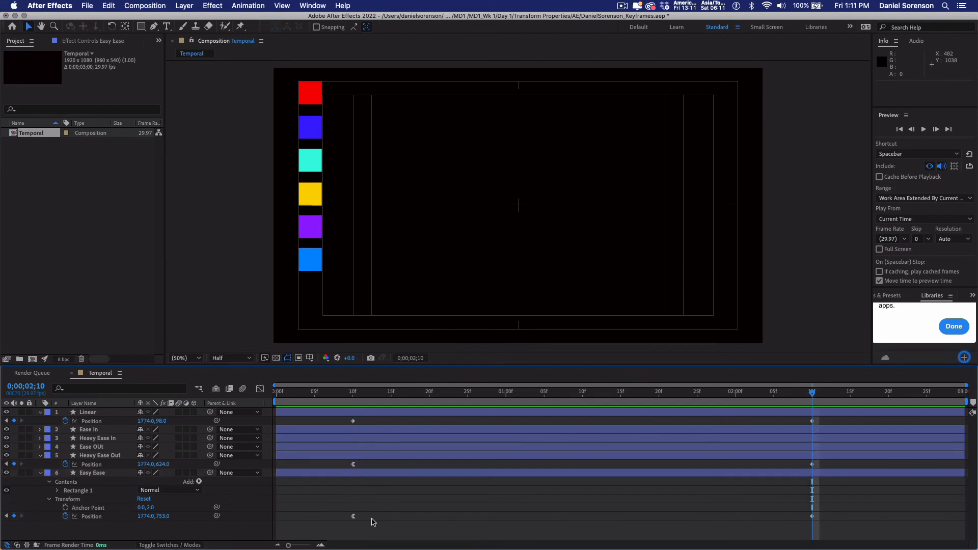
right_click(813, 518)
mouse_move(838, 541)
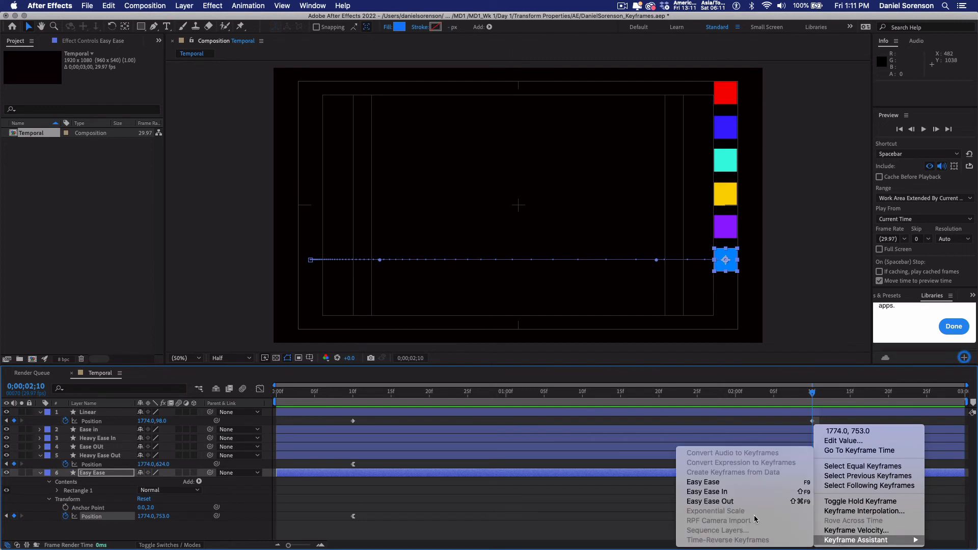
click(734, 497)
click(527, 542)
Preview the animation to compare the six squares, with the Easy Ease layer selected for closer comparison
key(space)
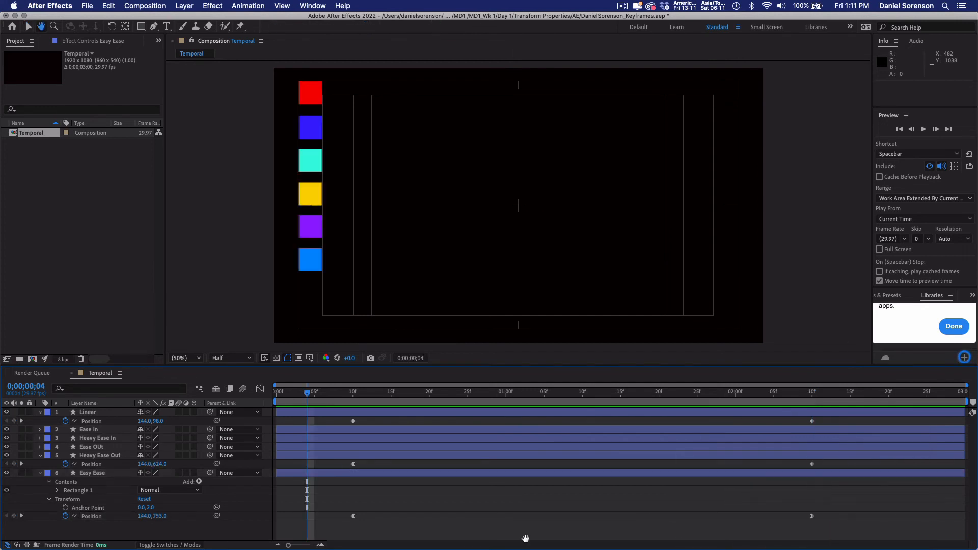
key(space)
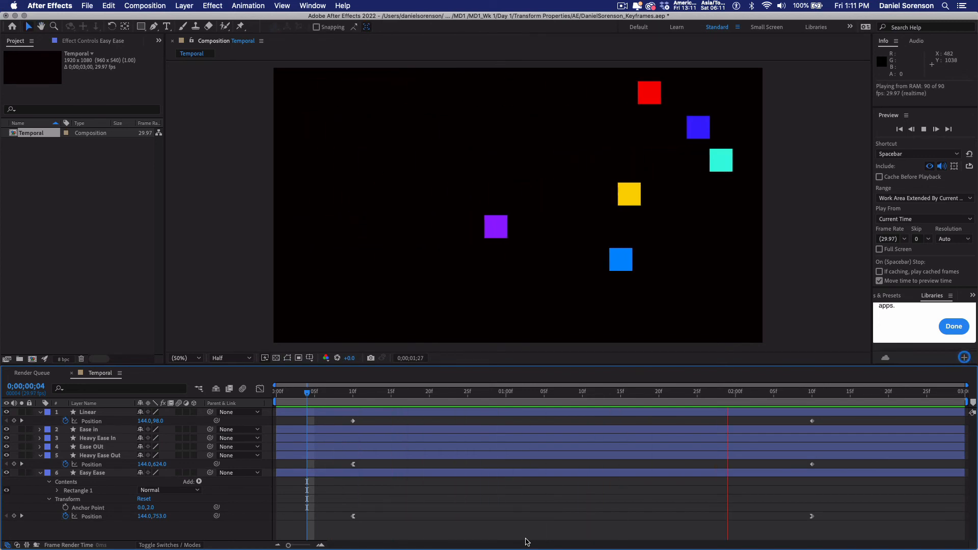
key(space)
click(483, 477)
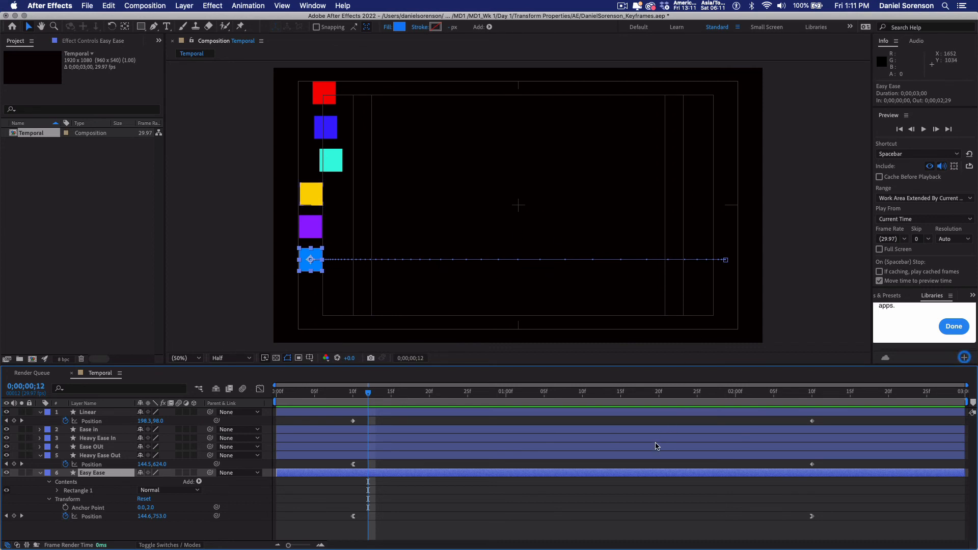
key(space)
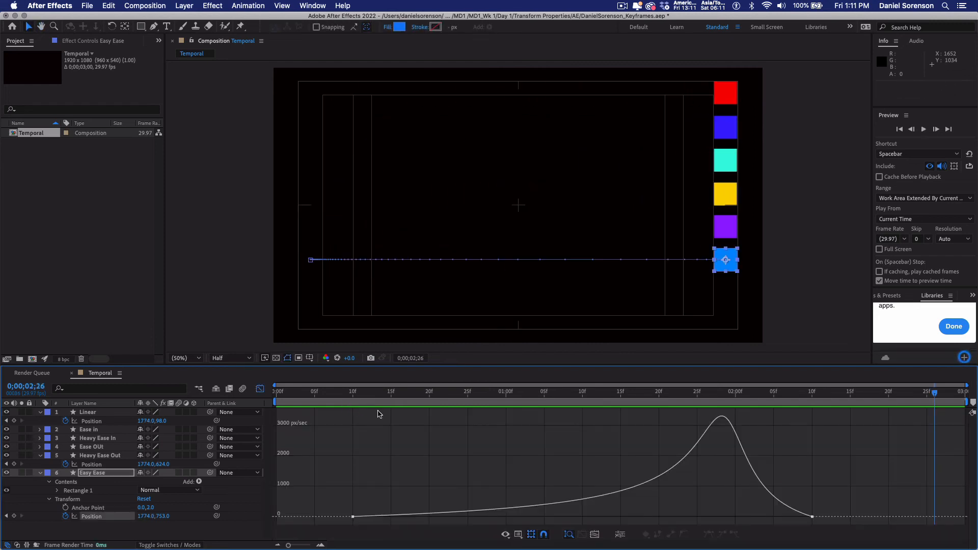
Extend the incoming influence of the Easy Ease layer's last Position keyframe to its maximum in the speed graph, and preview from the start
click(352, 517)
mouse_move(586, 520)
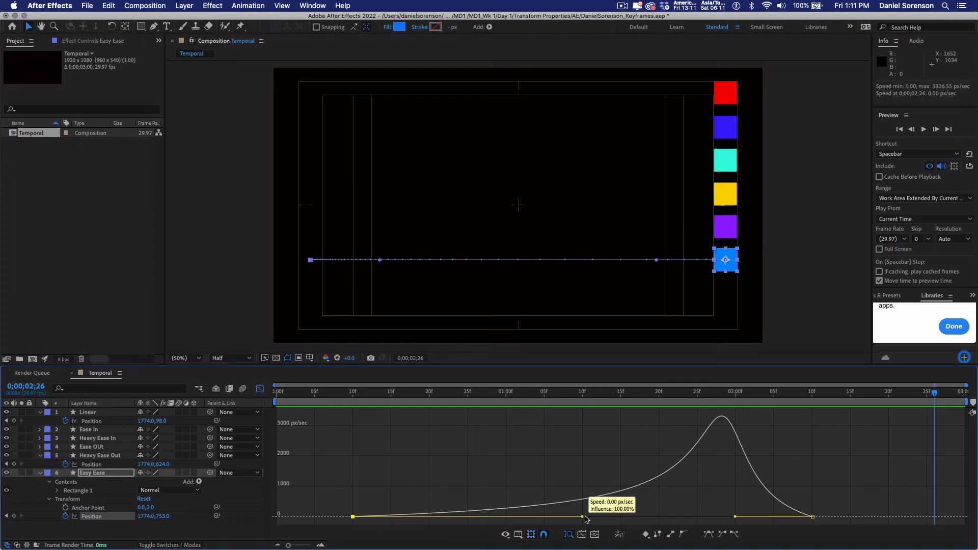
drag(735, 517, 498, 521)
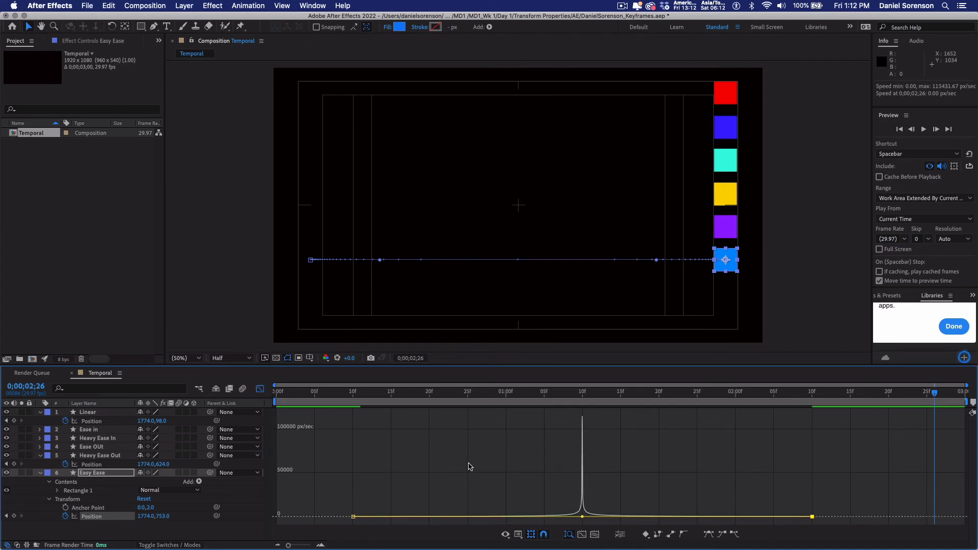
click(260, 389)
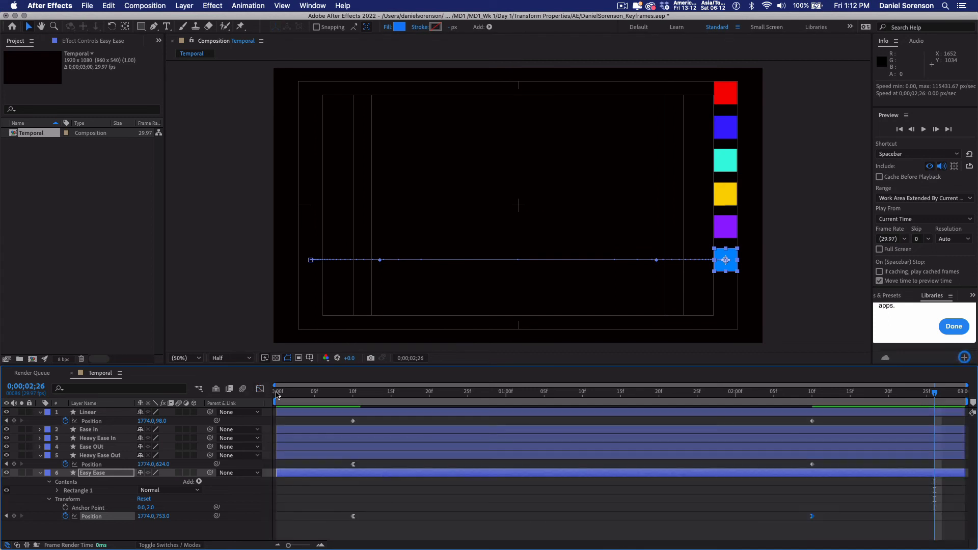
click(277, 393)
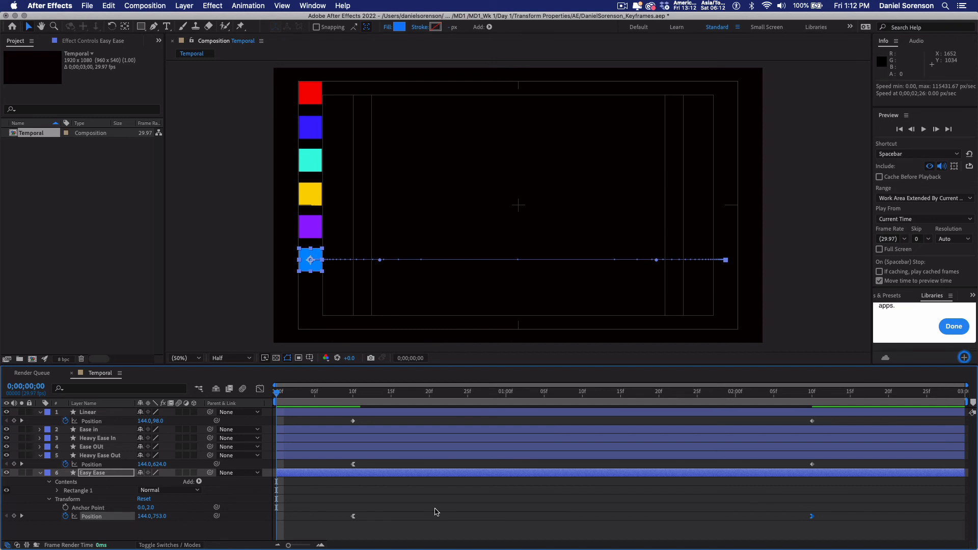
key(space)
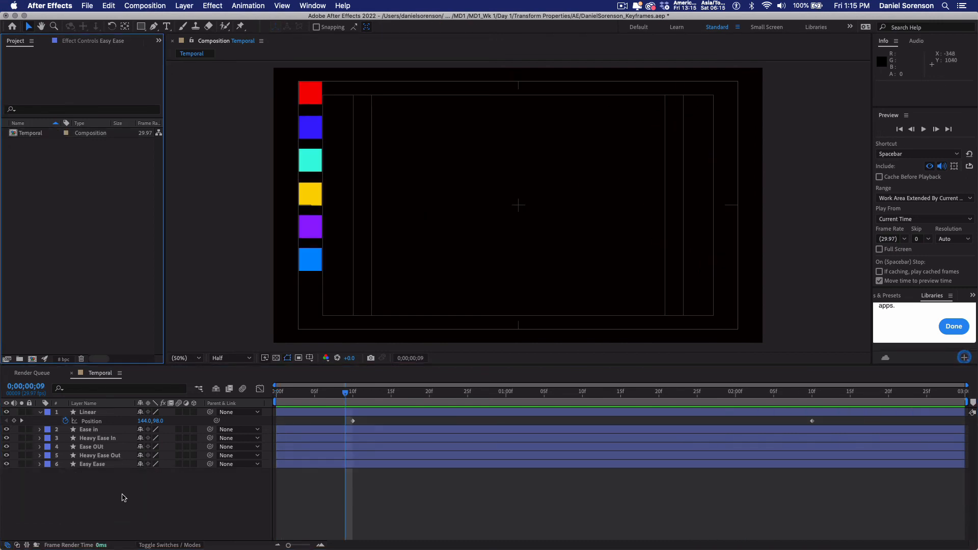
Duplicate the Linear layer, place the copy at the end of the layer stack and rename it Hold
click(84, 413)
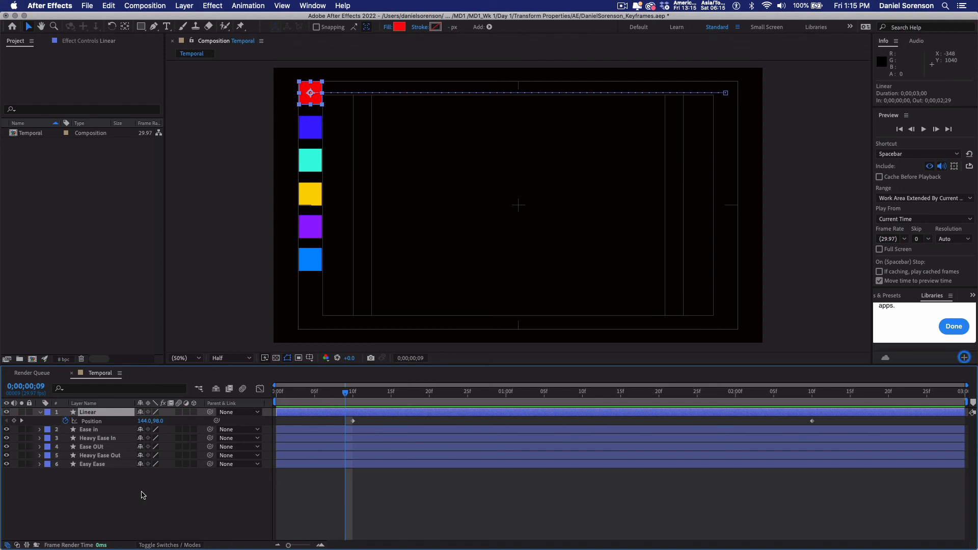
key(super+d)
drag(91, 413, 86, 482)
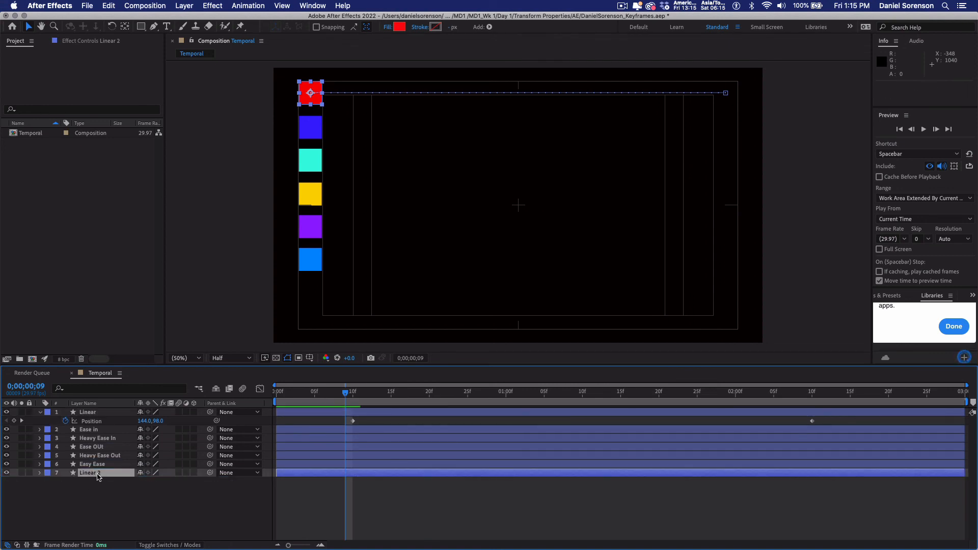
key(Return)
text(Hold)
click(64, 503)
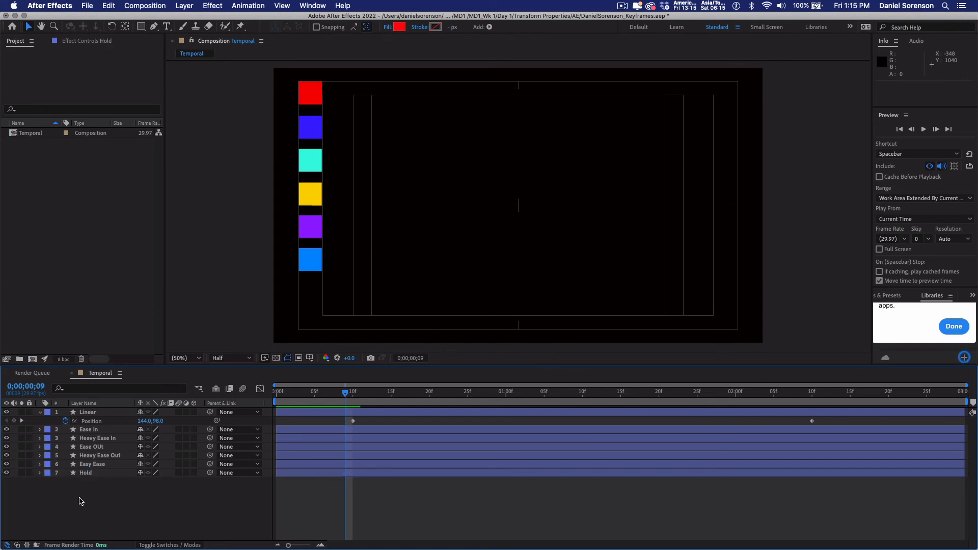
Lower the Hold layer's motion path by setting the Y position of both its keyframes to 885
click(85, 474)
key(p)
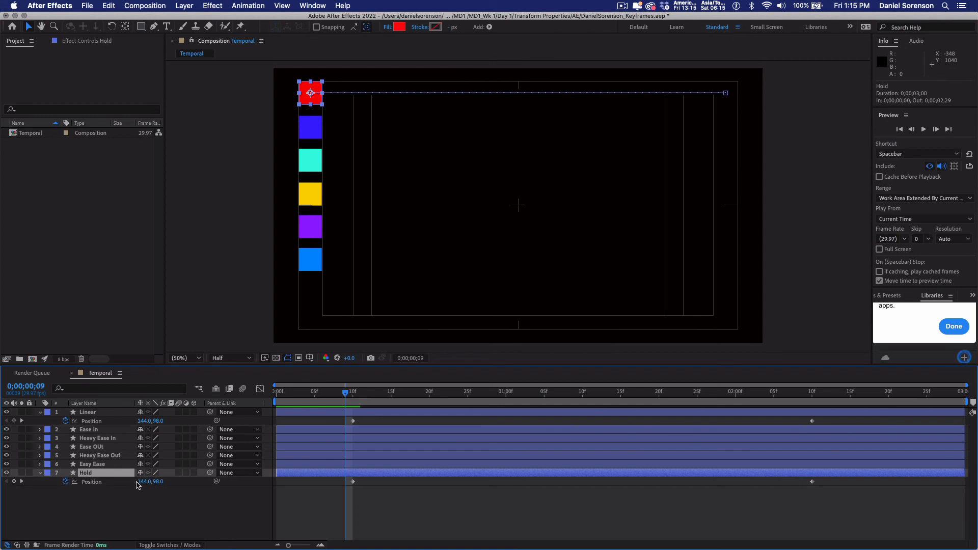
click(23, 482)
click(93, 484)
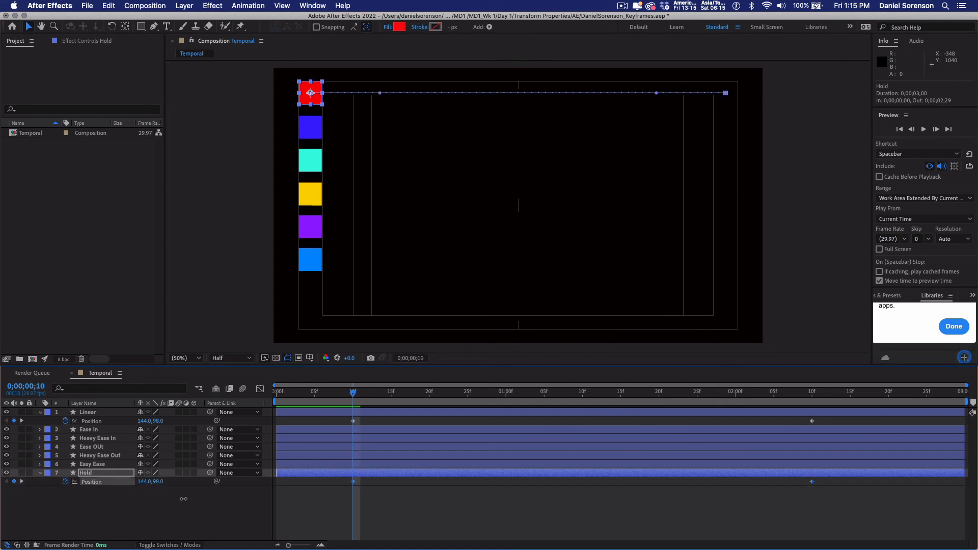
drag(158, 481, 306, 526)
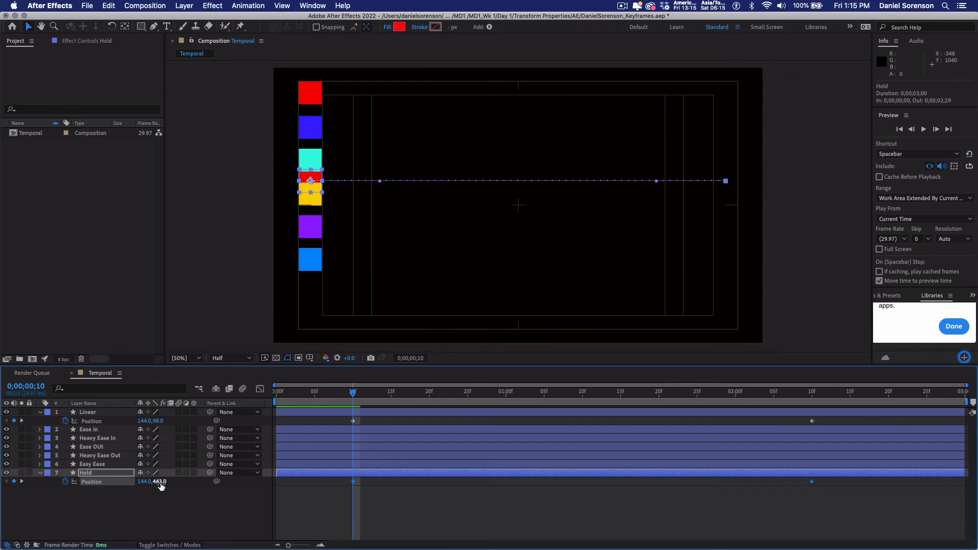
drag(157, 482, 345, 522)
drag(159, 483, 185, 496)
Change the fill colour of the Hold layer's rectangle to light pink
click(40, 474)
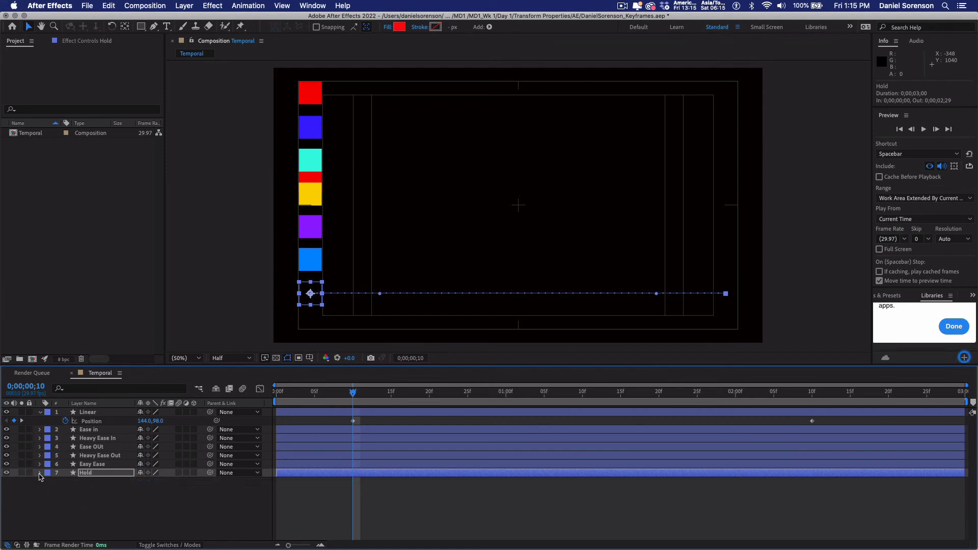
click(41, 473)
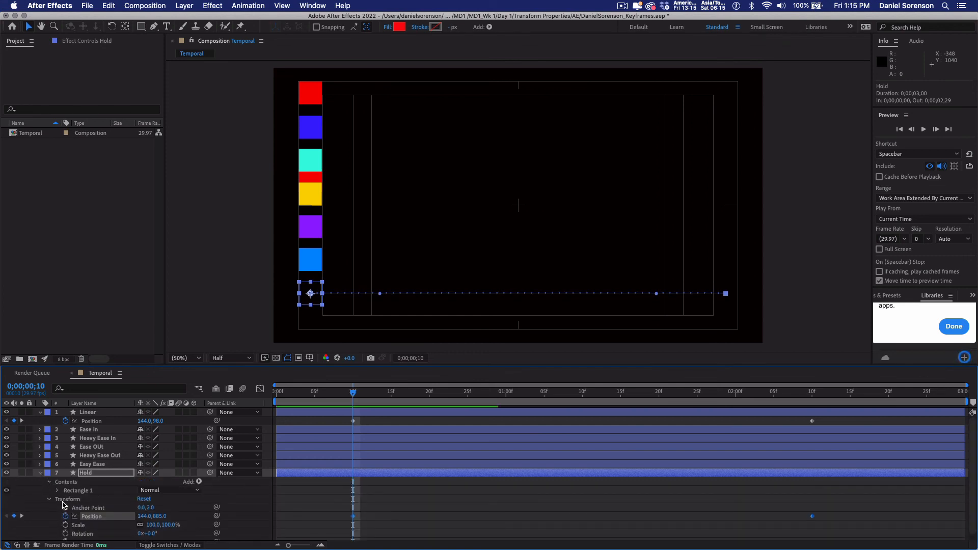
click(40, 473)
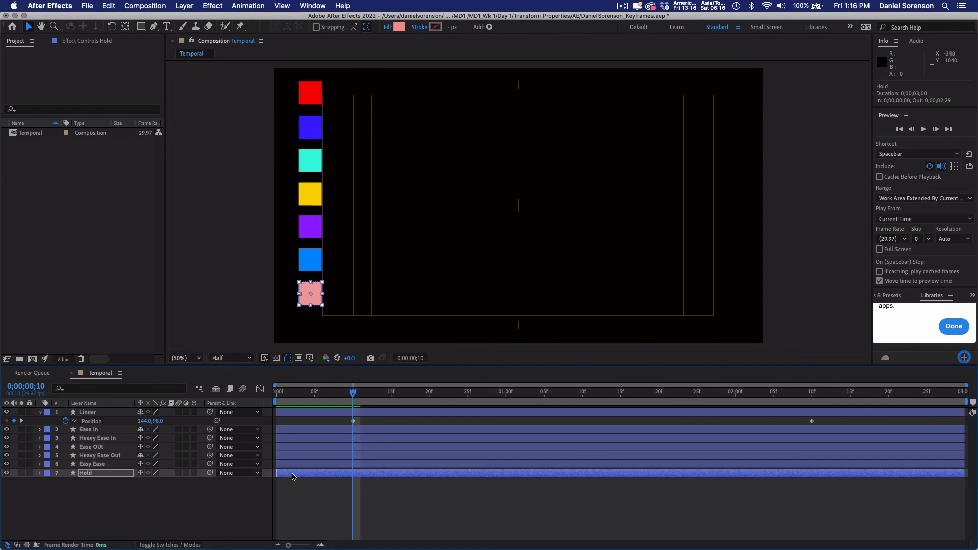
Turn both Position keyframes of the Hold layer, at 0;00;00;10 and 0;00;02;10, into hold keyframes
key(p)
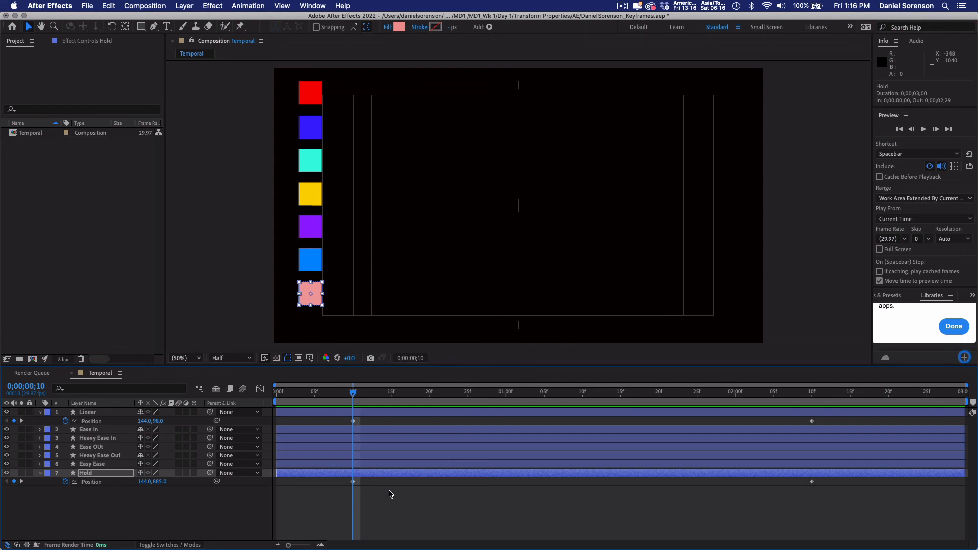
drag(390, 494, 346, 483)
right_click(354, 482)
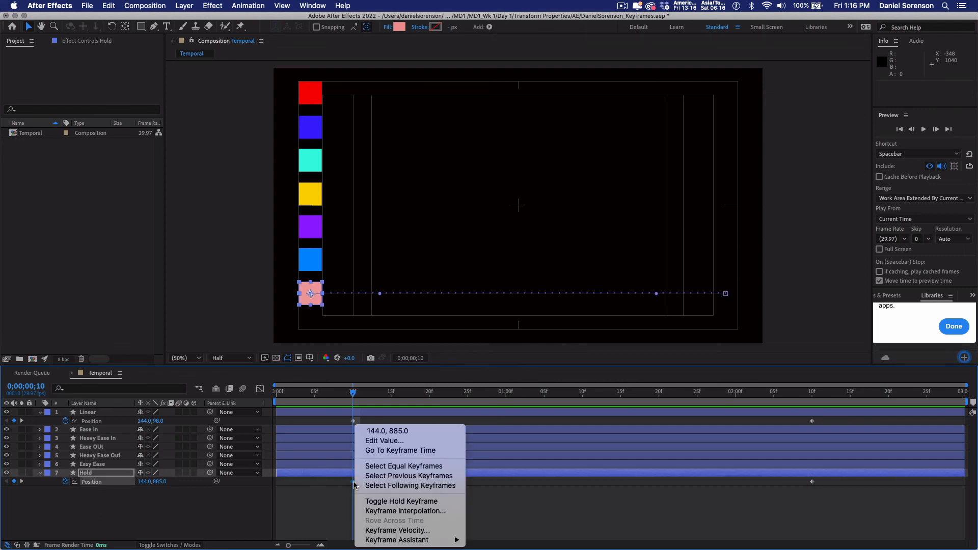
click(387, 503)
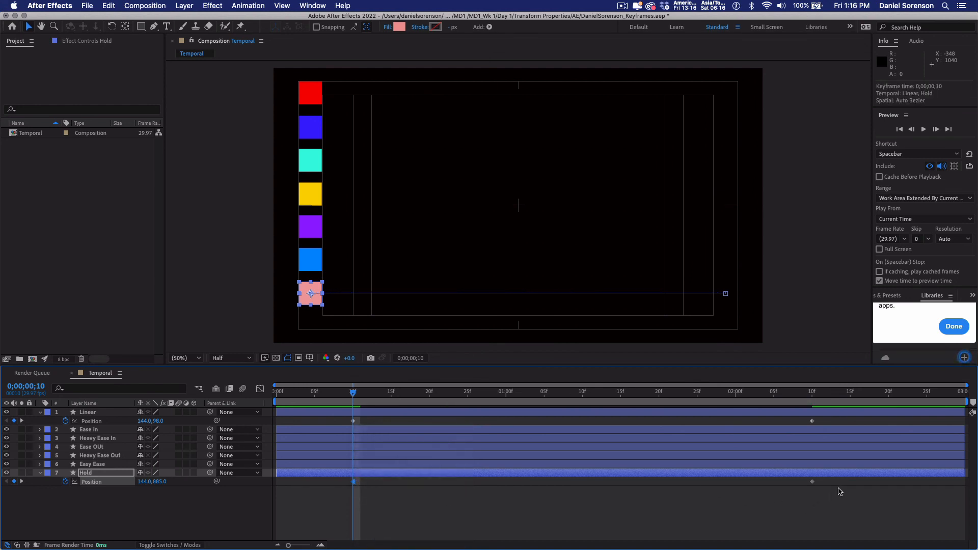
drag(836, 479, 802, 490)
right_click(814, 483)
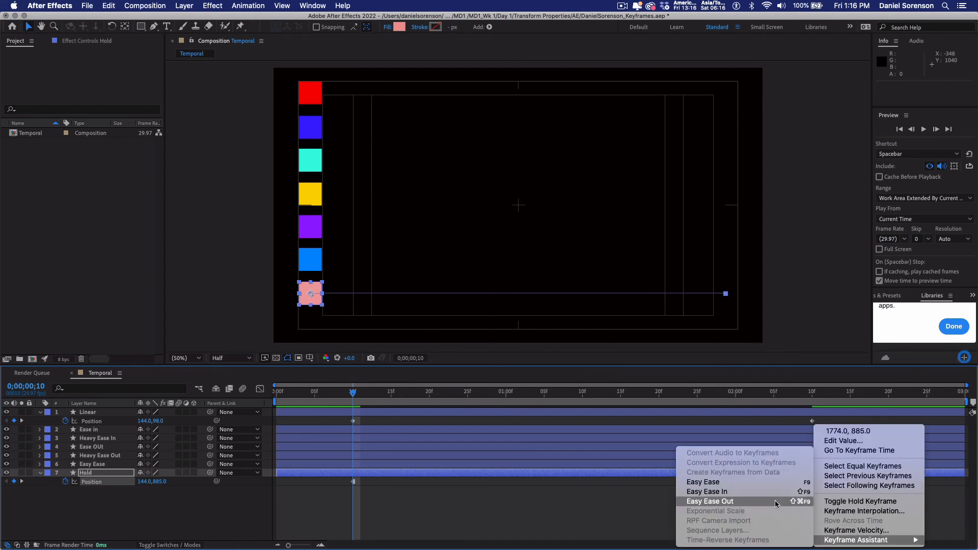
click(840, 502)
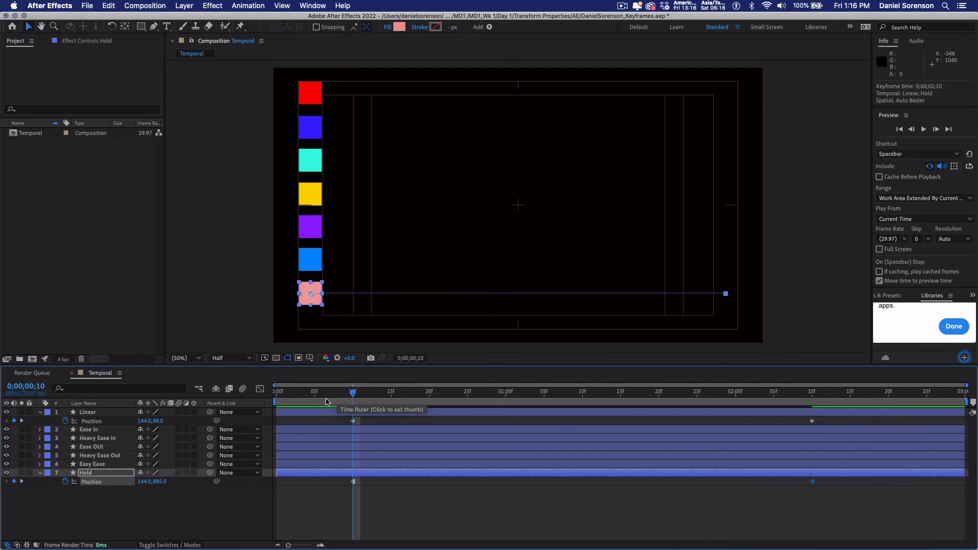
Preview the animation from near the start to compare all seven squares, and return the playhead to the first frame
click(301, 393)
key(space)
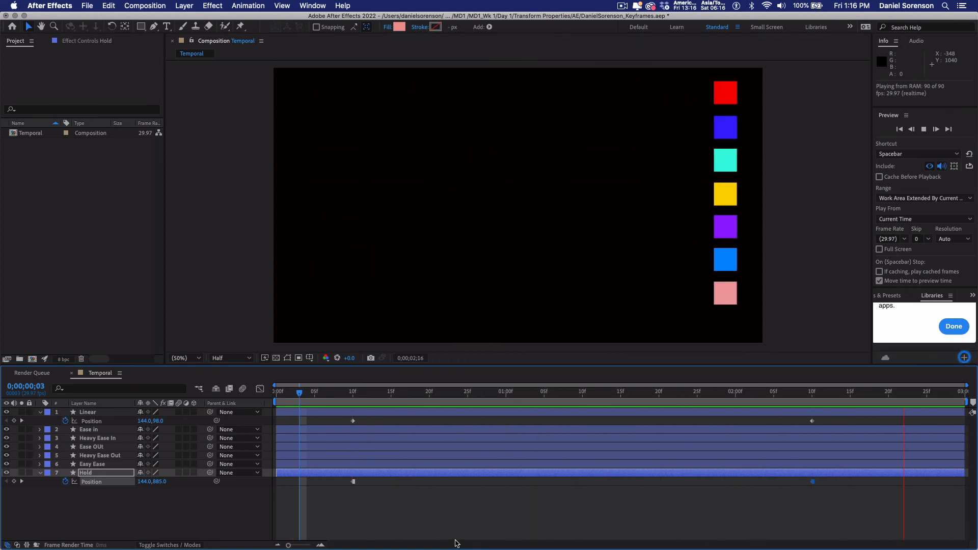
key(space)
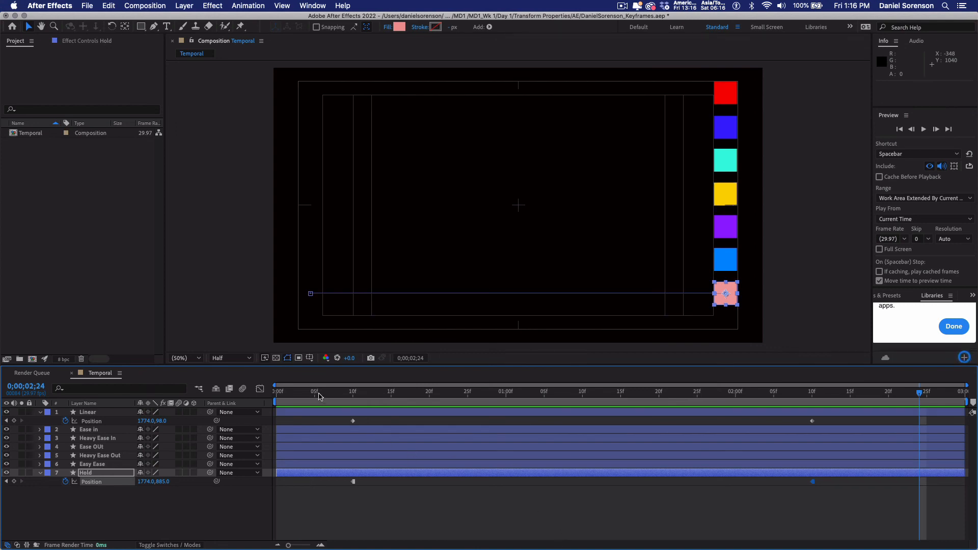
key(Home)
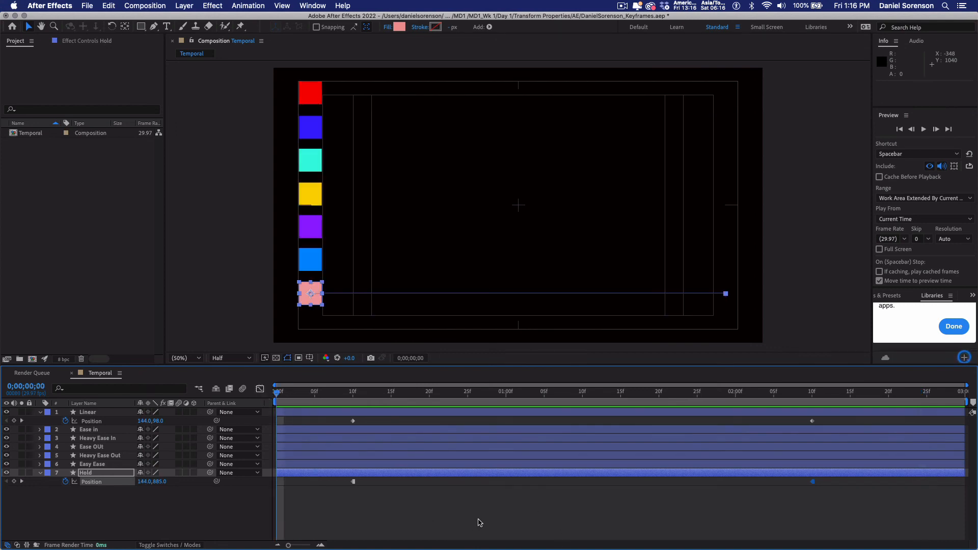